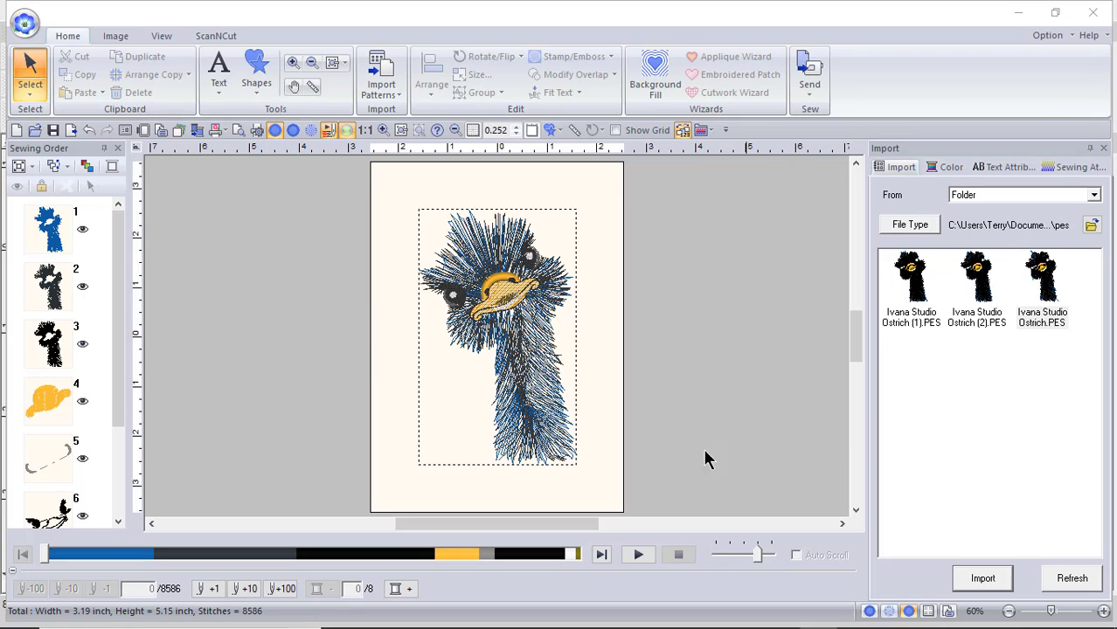
Launch Dropbox, check the scissors instructions zip in the Sewing folder, then close Dropbox.
mouse_move(272, 626)
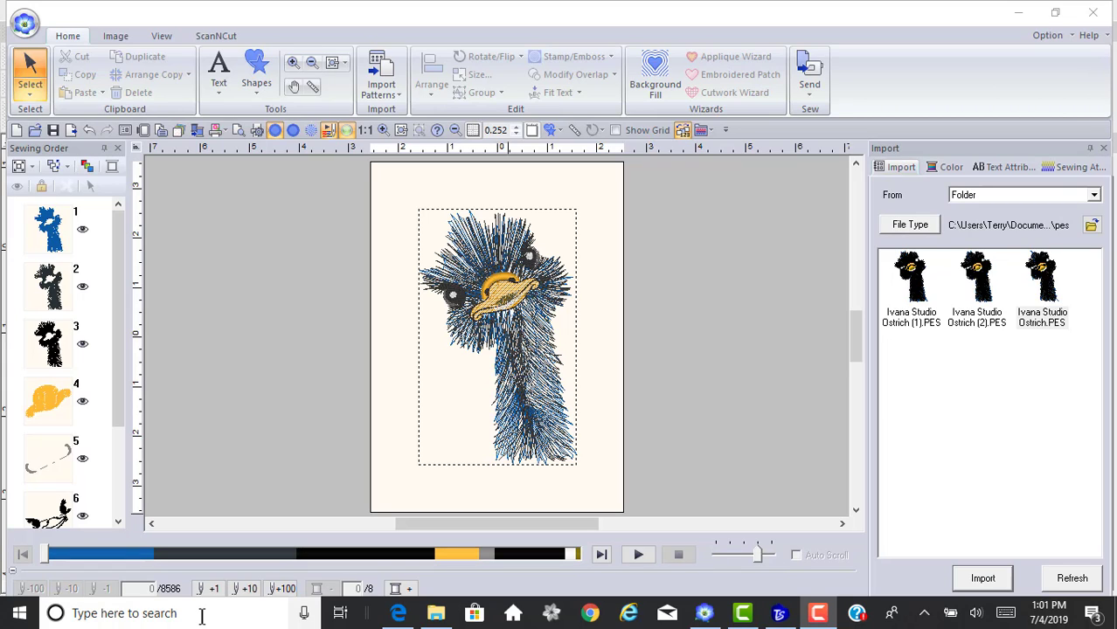
left_click(201, 616)
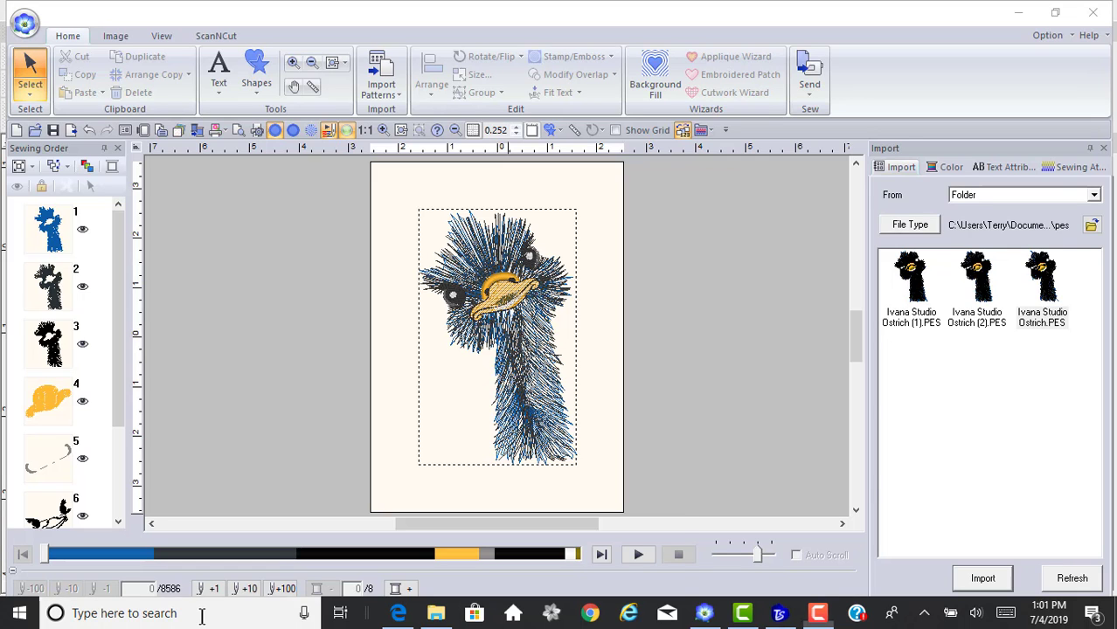
type("drop")
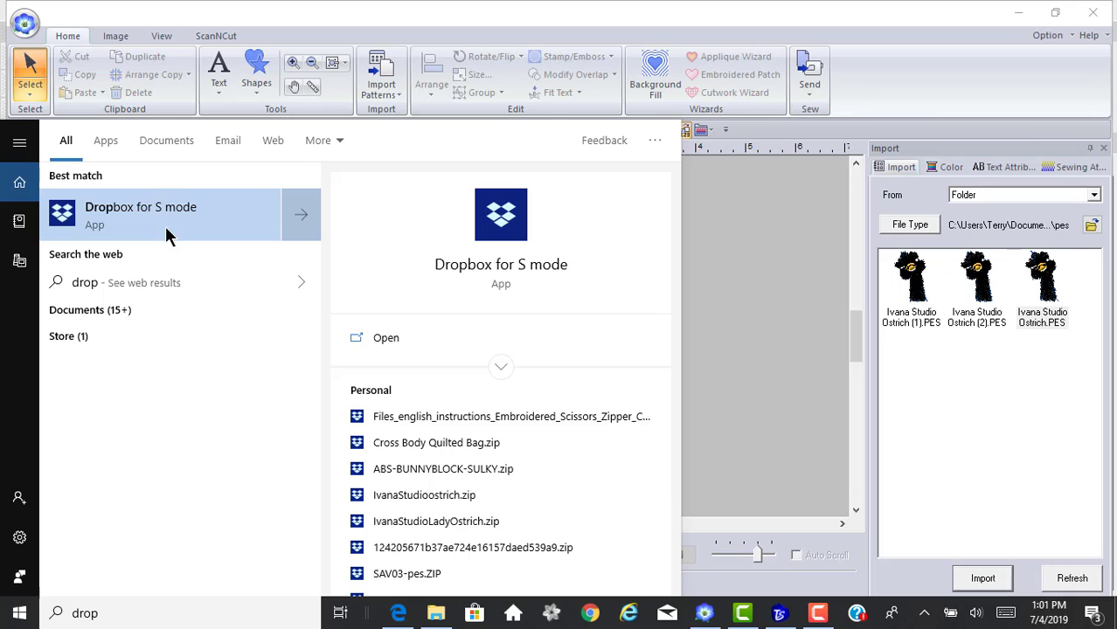
left_click(165, 226)
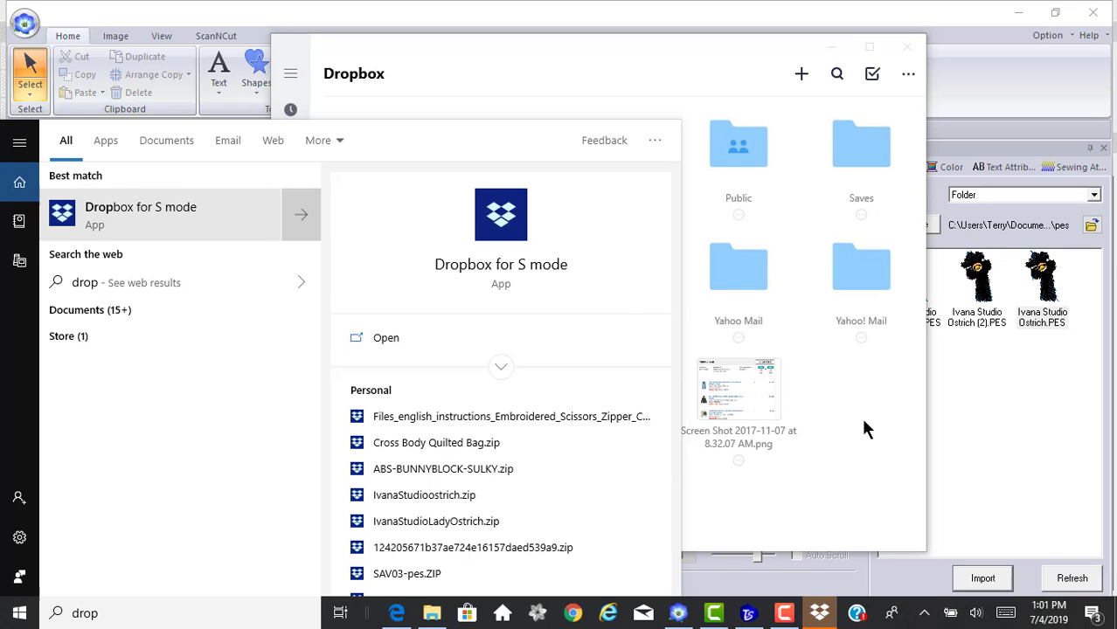
left_click(864, 428)
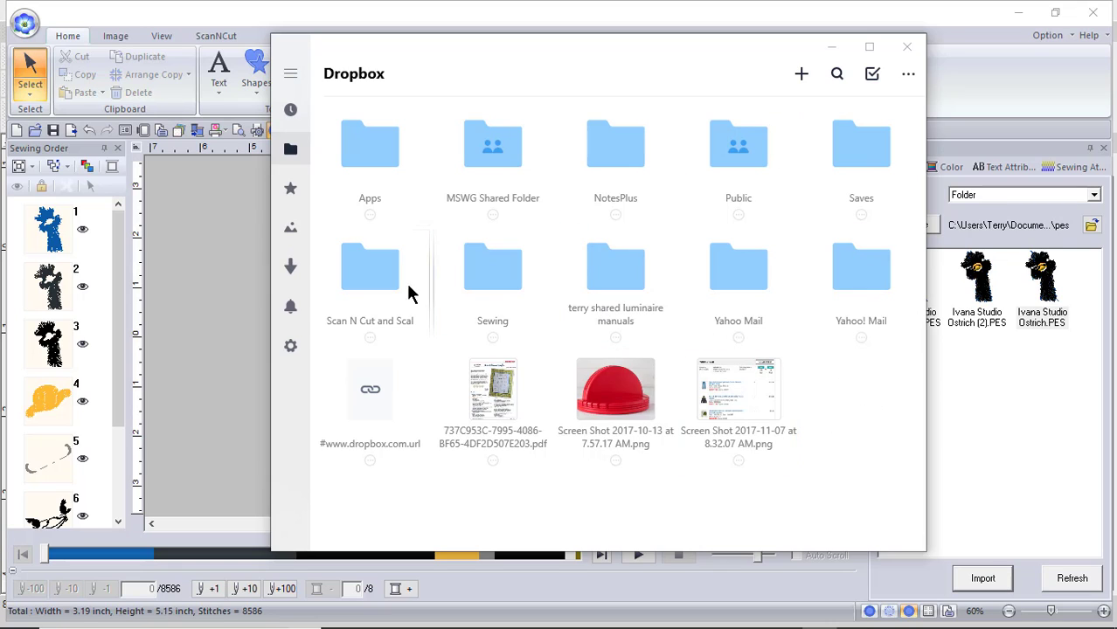
left_click(481, 282)
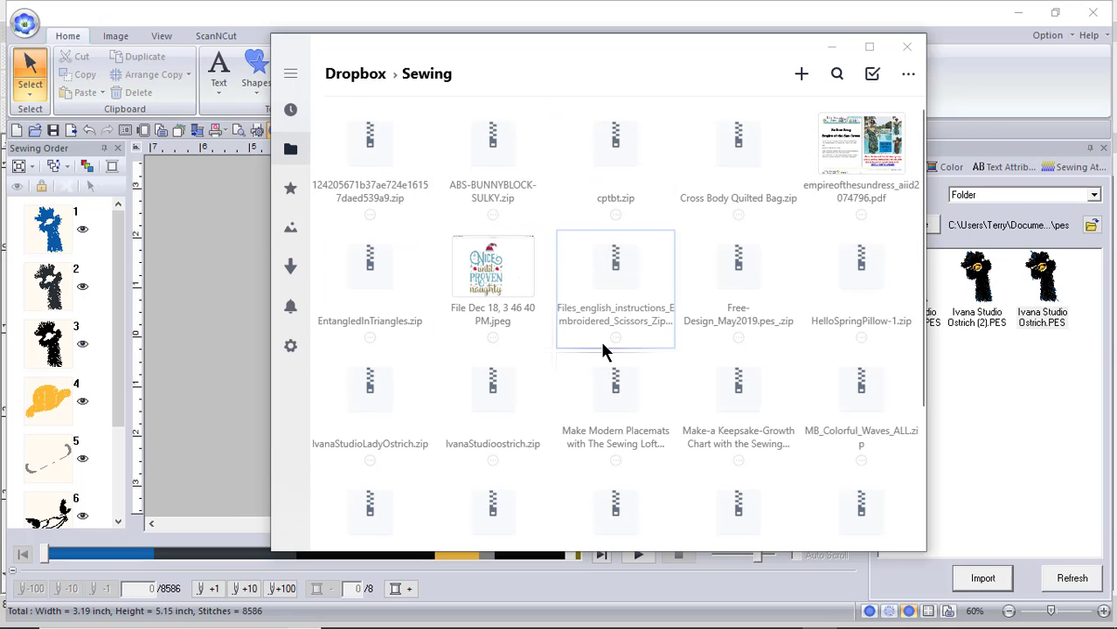
left_click(615, 286)
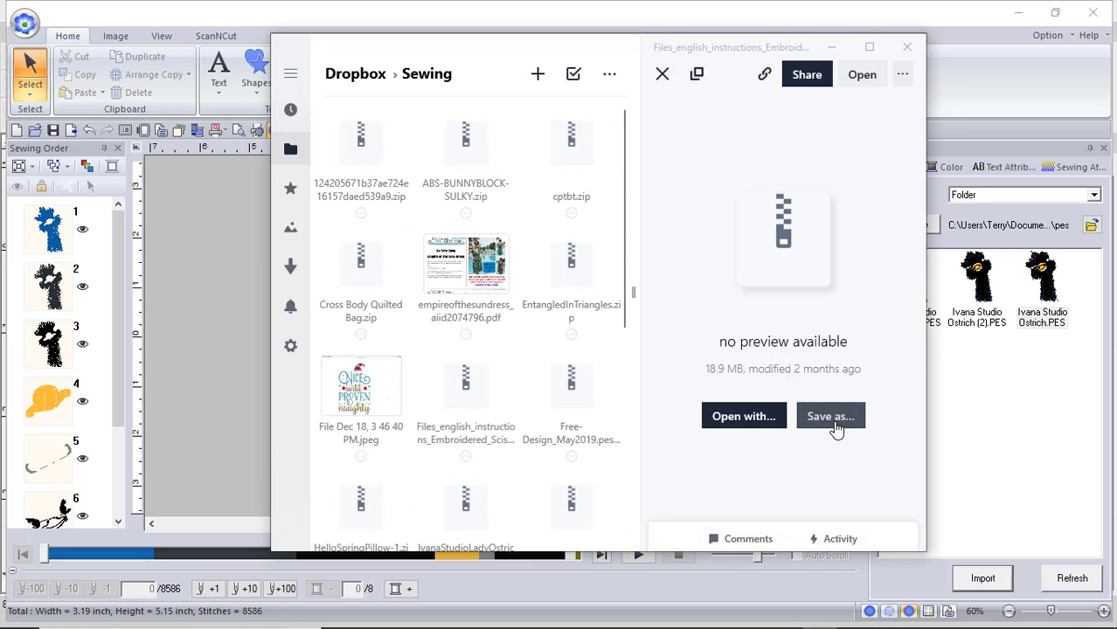
left_click(906, 46)
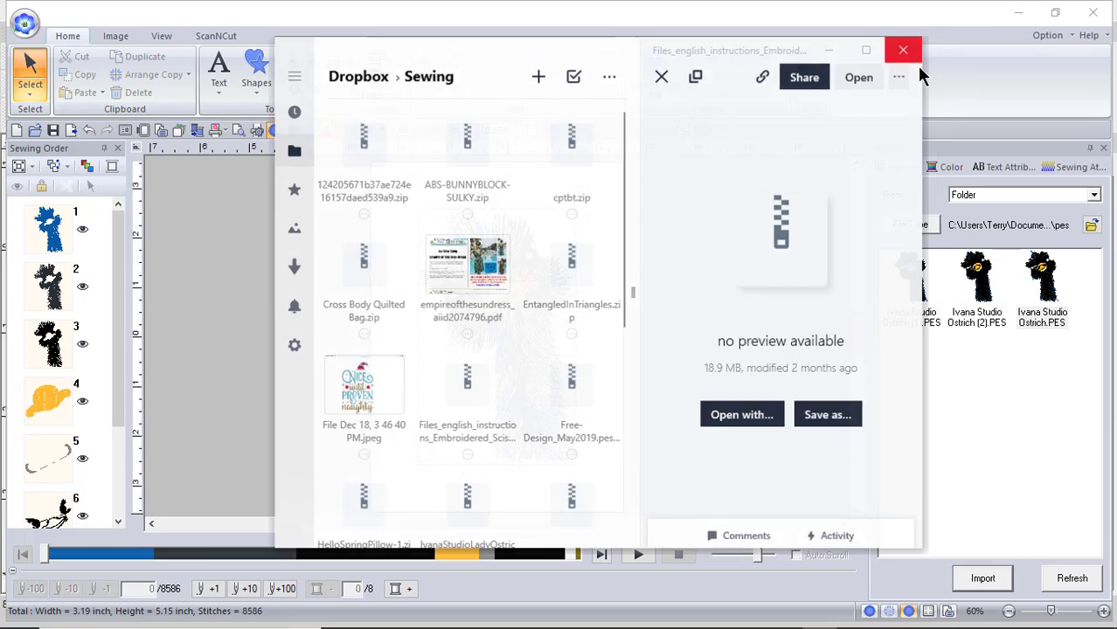
In File Explorer, go to Embroidery Designs > Ivana Studio Etsy and bring up the ostrich zip's 7-Zip options.
mouse_move(338, 626)
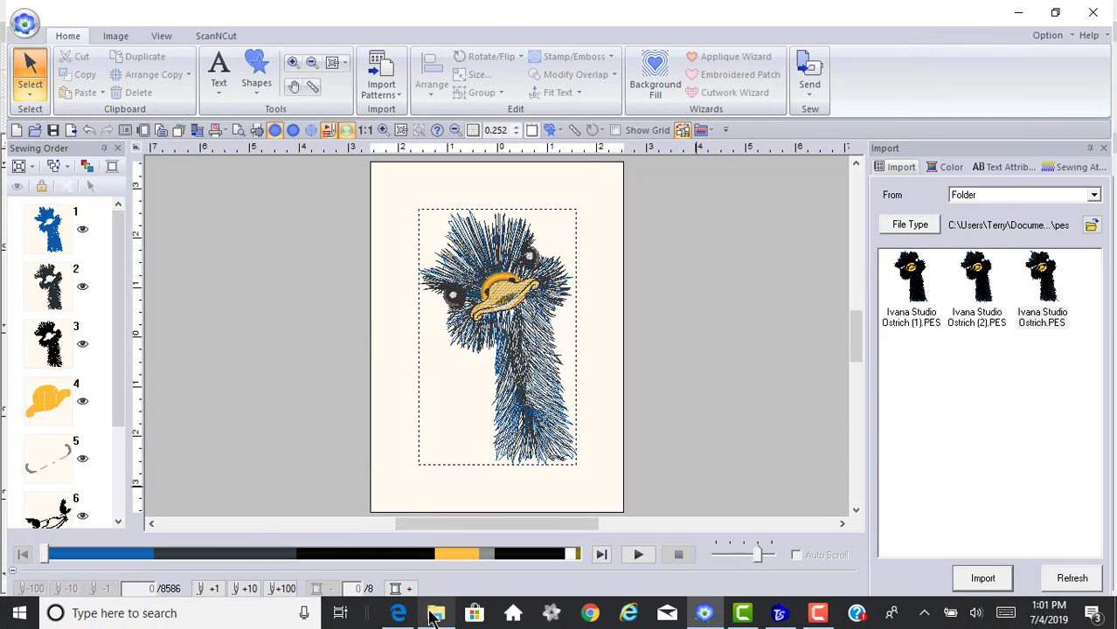
left_click(435, 615)
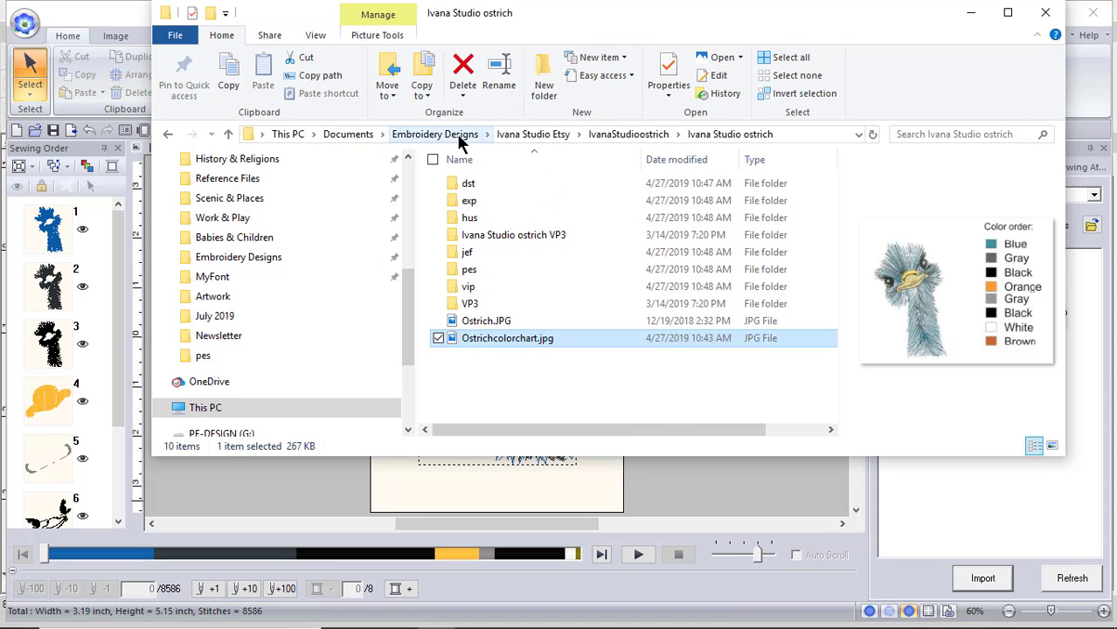
left_click(435, 133)
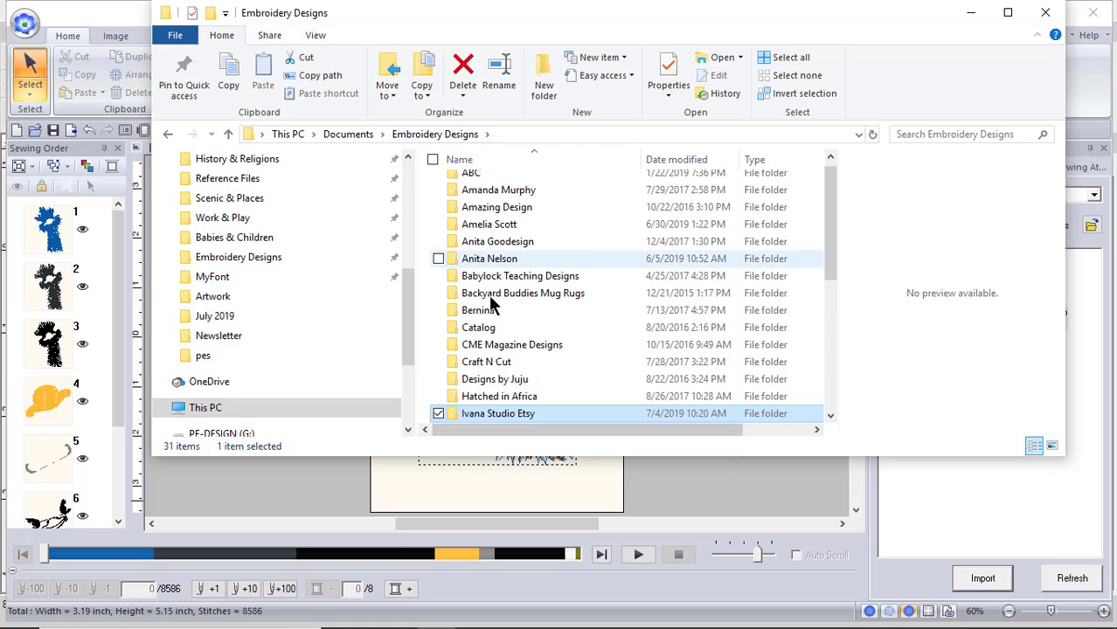
double_click(510, 414)
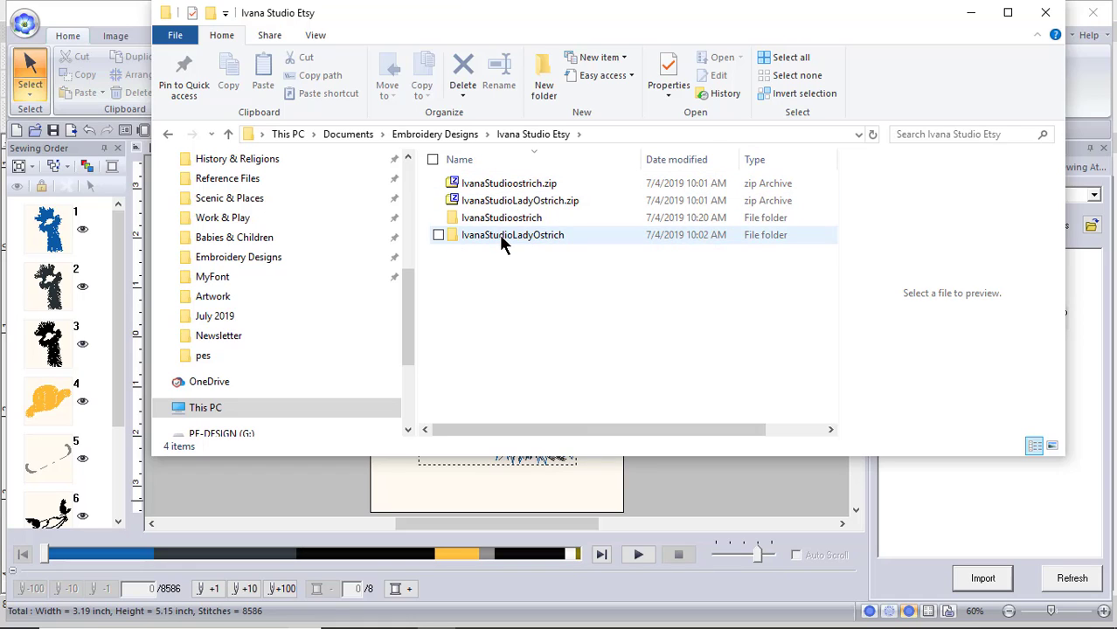
right_click(493, 183)
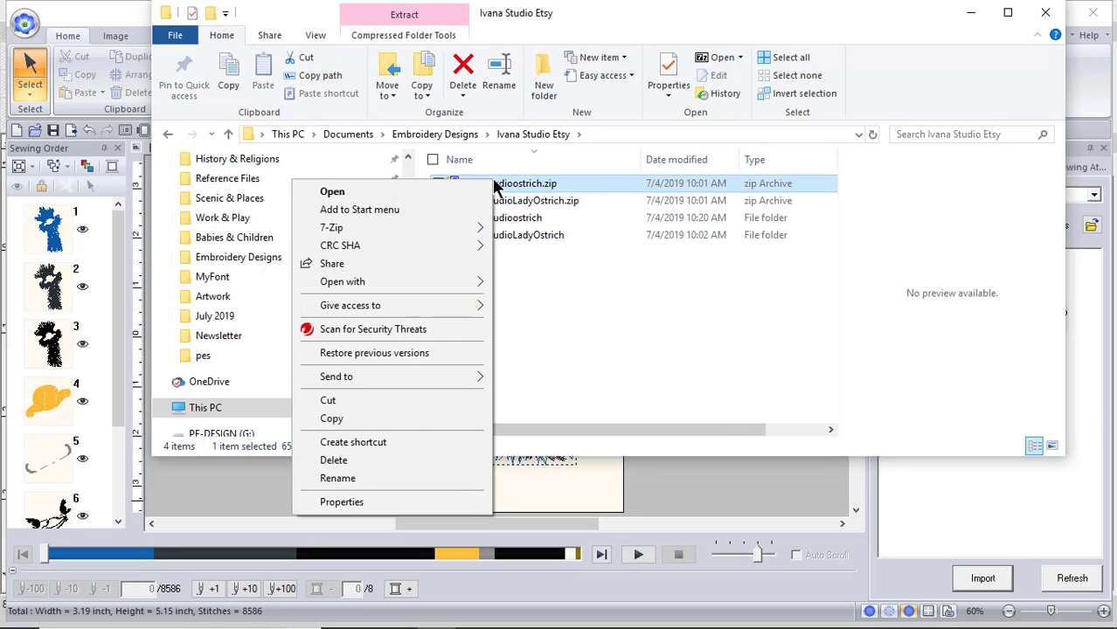
mouse_move(428, 226)
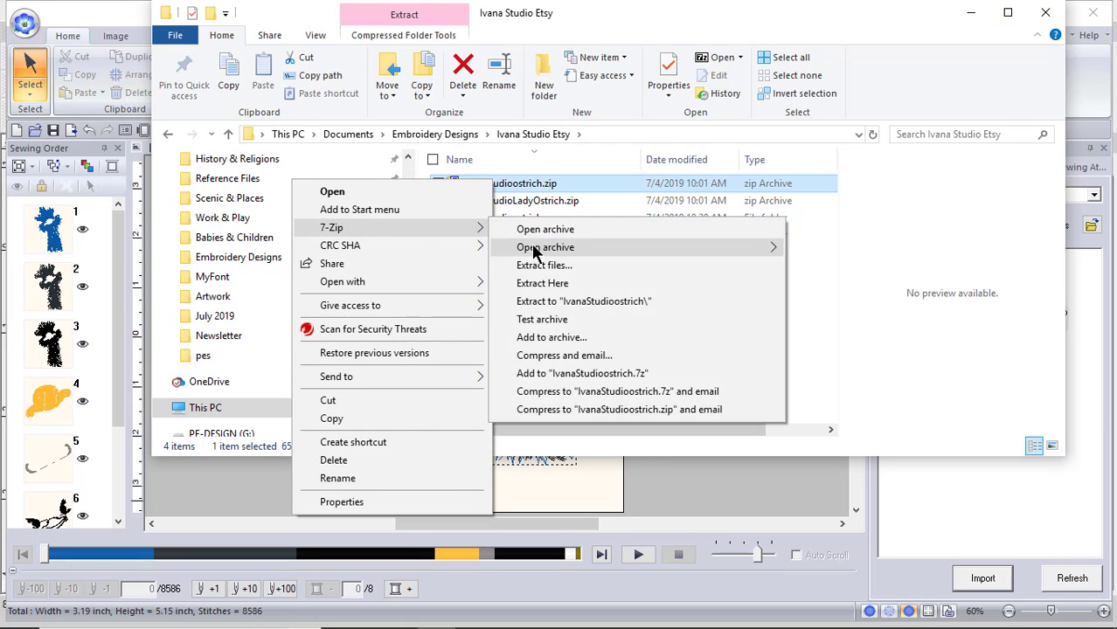
Extract to IvanaStudioostrich\, open Ivana Studio ostrich, and preview Ostrich.JPG and Ostrichcolorchart.jpg.
left_click(564, 306)
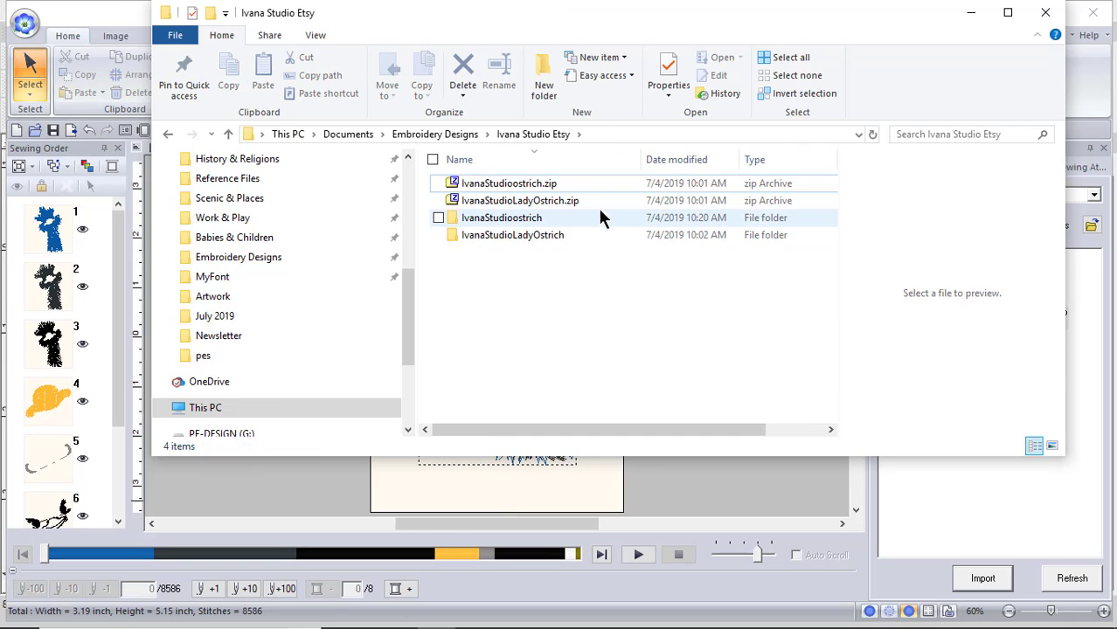
double_click(511, 219)
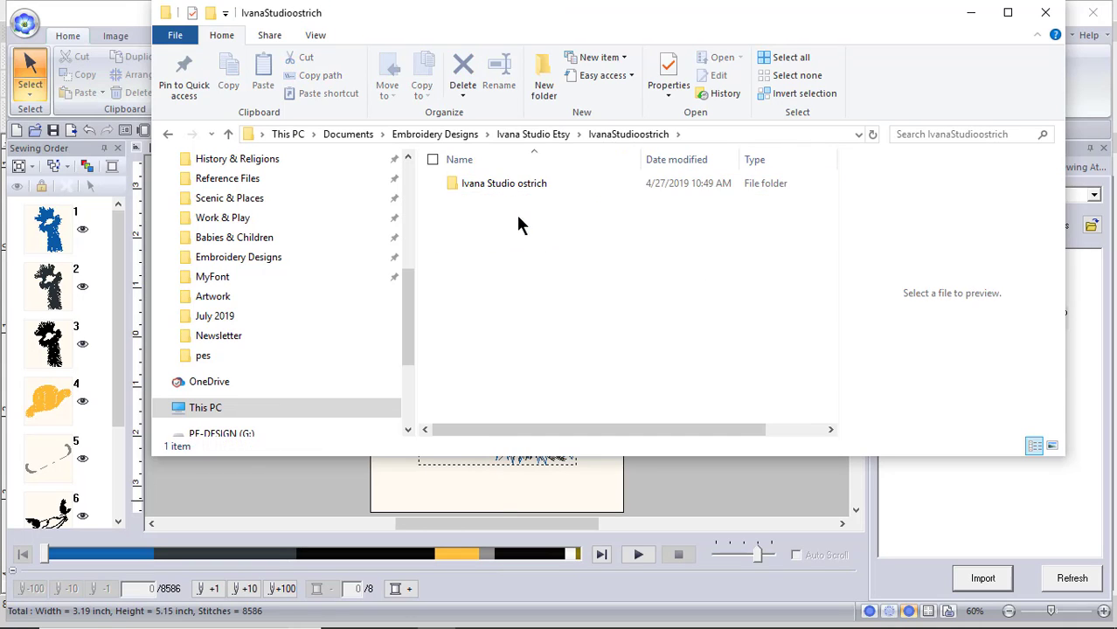
double_click(501, 181)
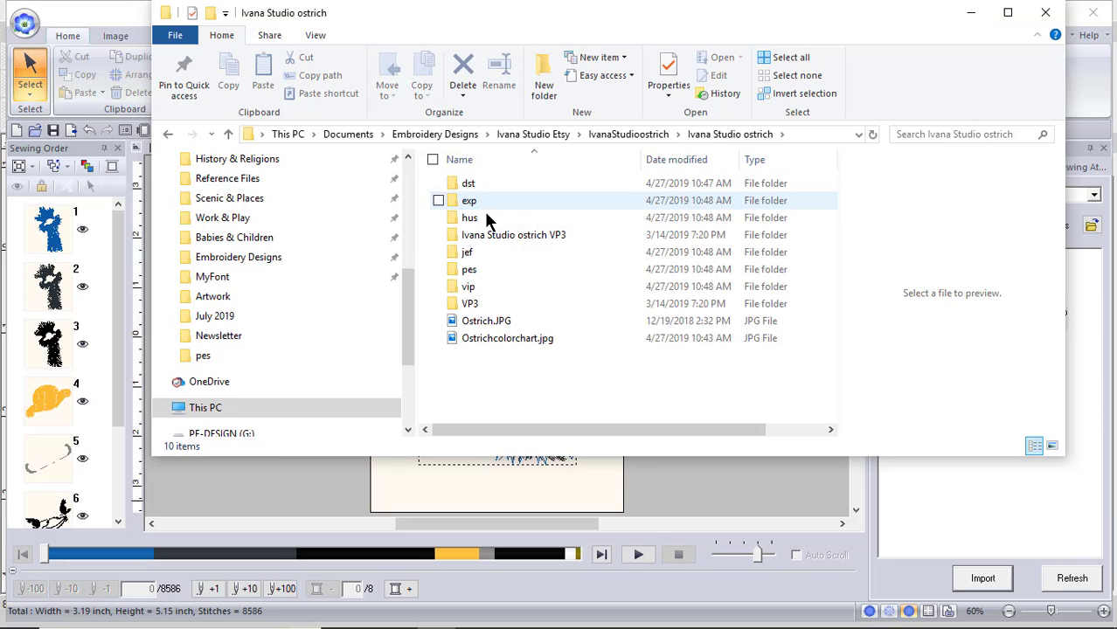
left_click(490, 322)
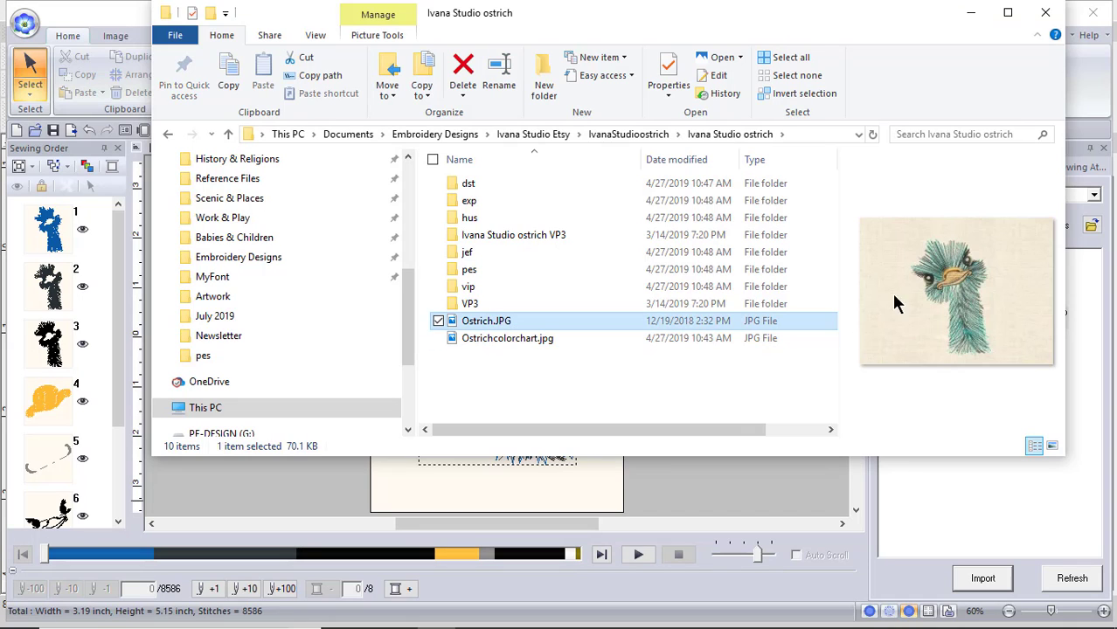
left_click(514, 340)
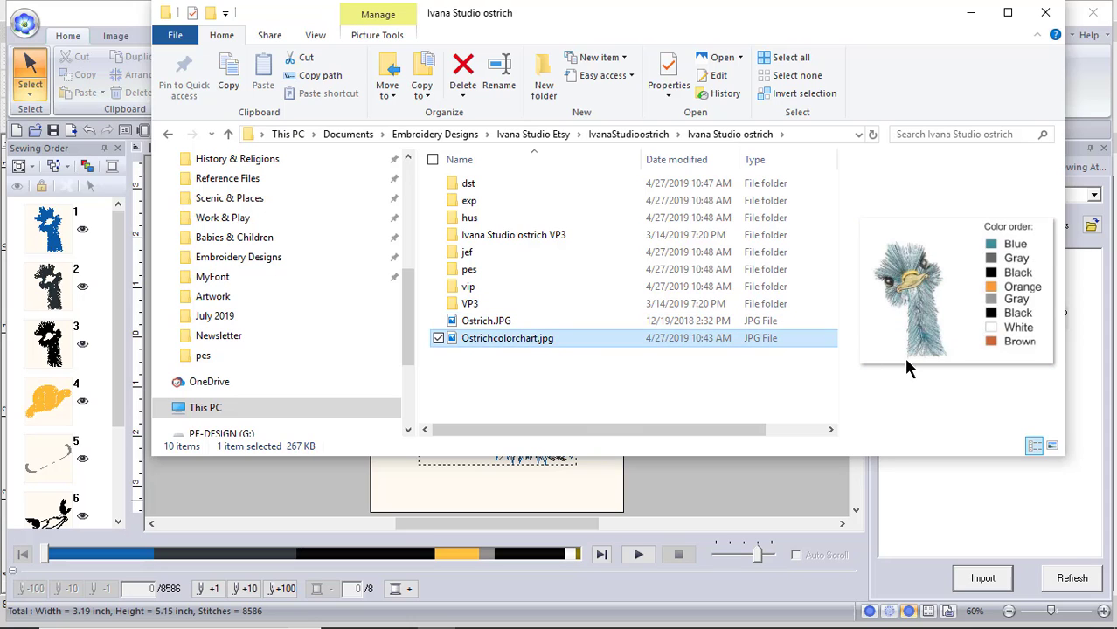
Back in PE-DESIGN 11, import patterns from File and browse for the ostrich pes folder.
left_click(747, 485)
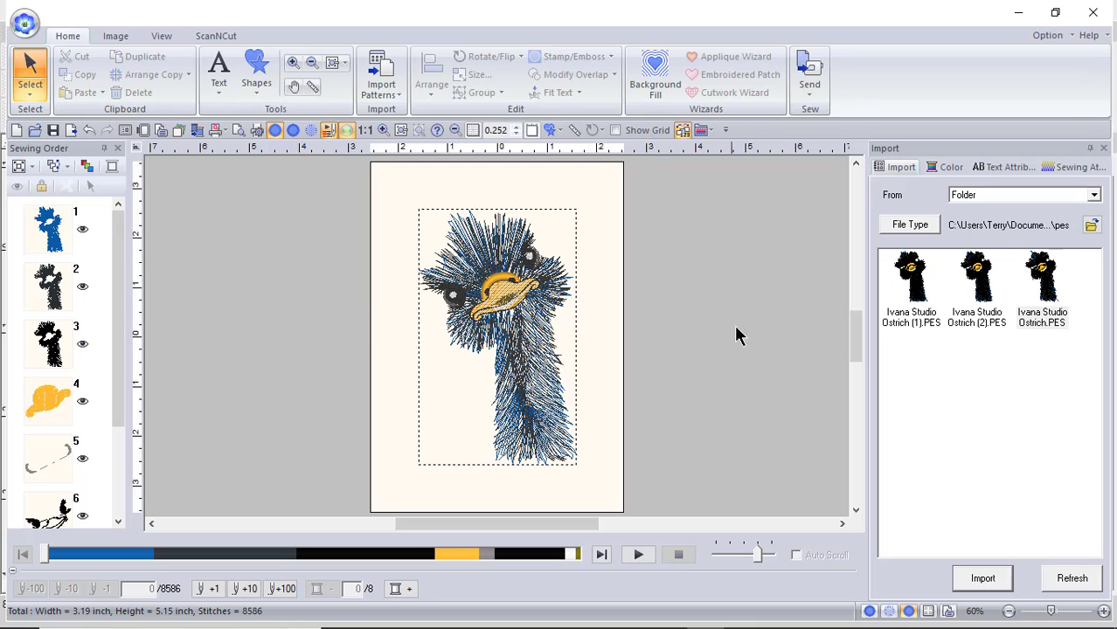
left_click(377, 72)
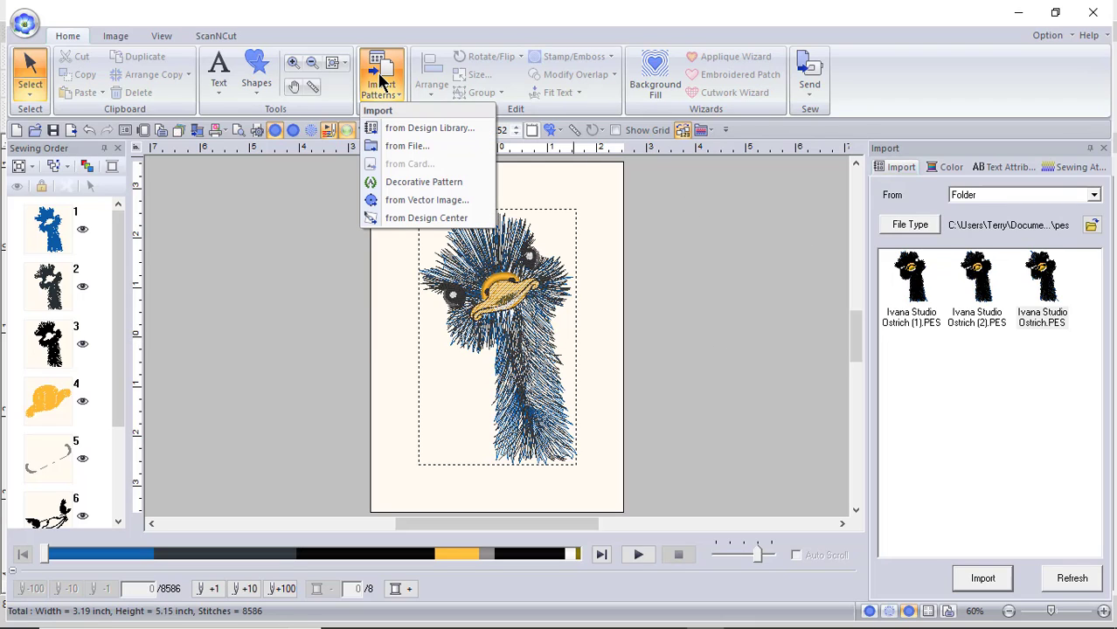
left_click(390, 146)
left_click(1092, 226)
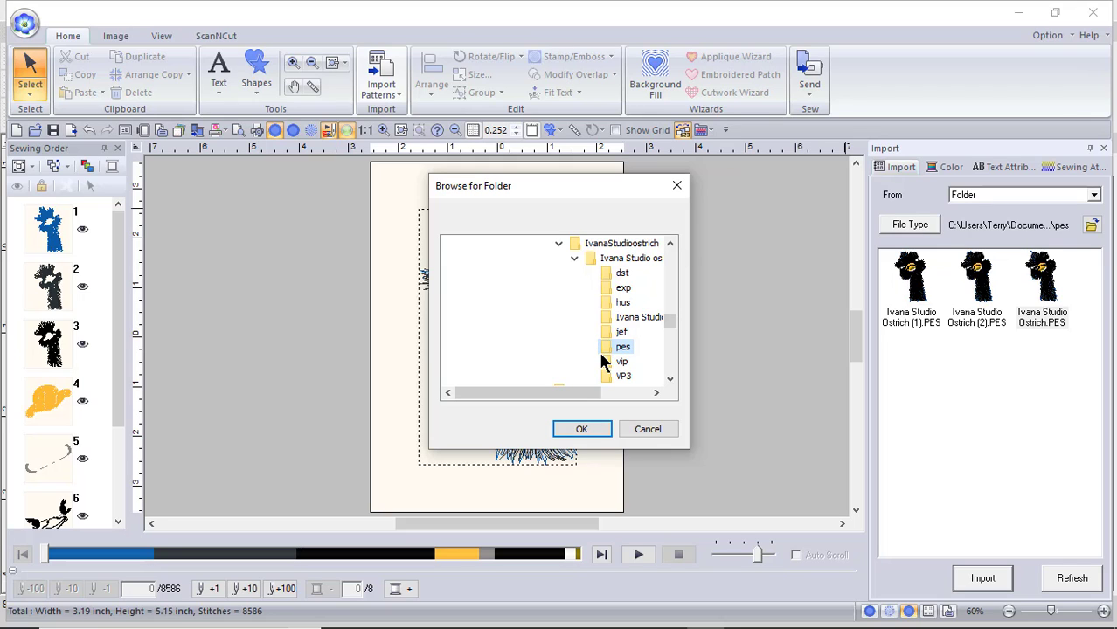
Drop Ostrich (1).PES and Ostrich.PES from the Import panel onto the canvas beside the page.
left_click(651, 429)
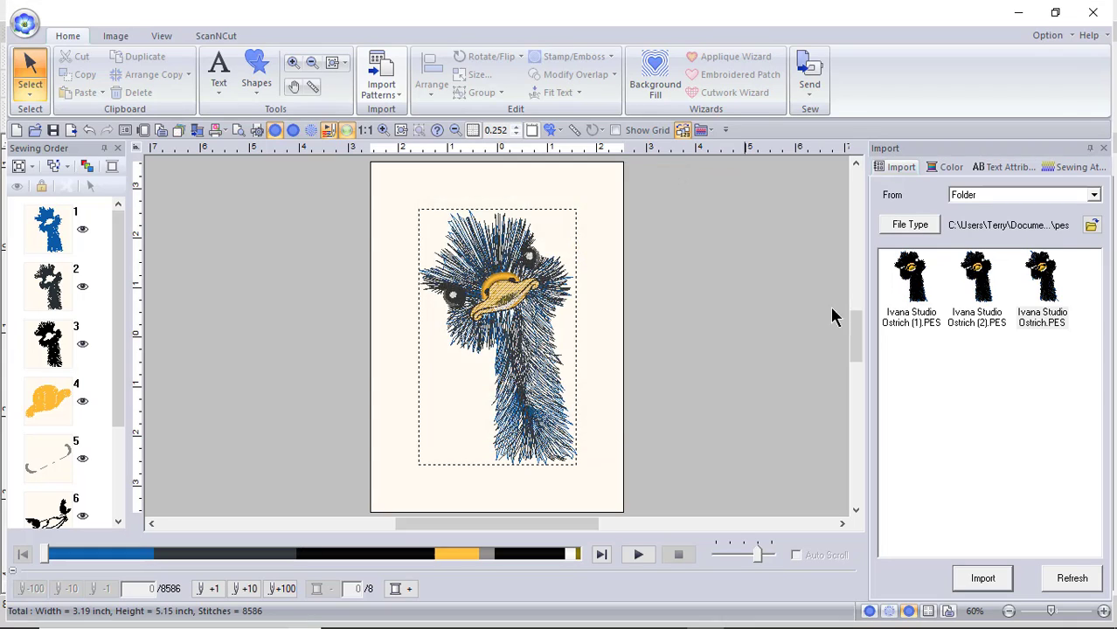
left_click_drag(913, 301, 258, 340)
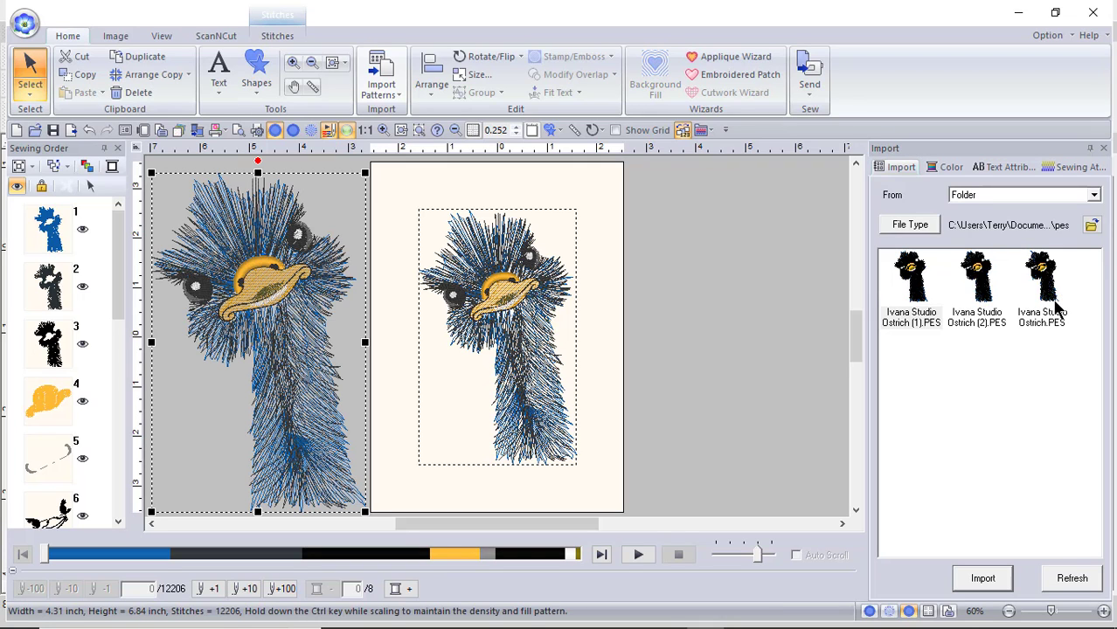
left_click(1052, 306)
left_click_drag(1053, 305, 626, 464)
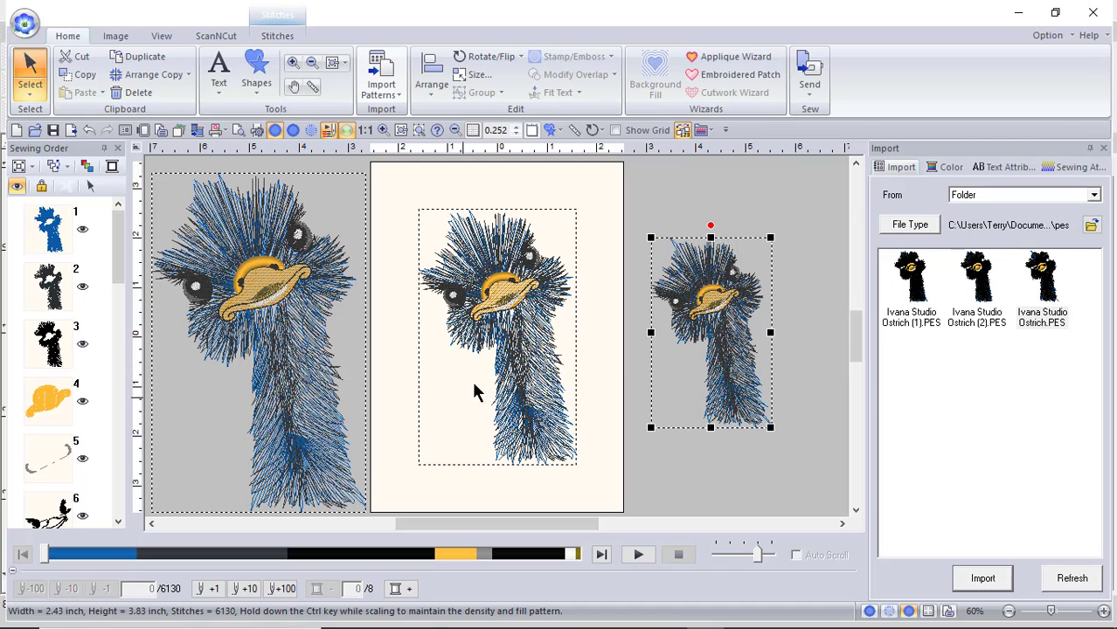
Marquee-select the large left ostrich to remove it, then select the small copy right of the page.
left_click_drag(394, 188, 556, 509)
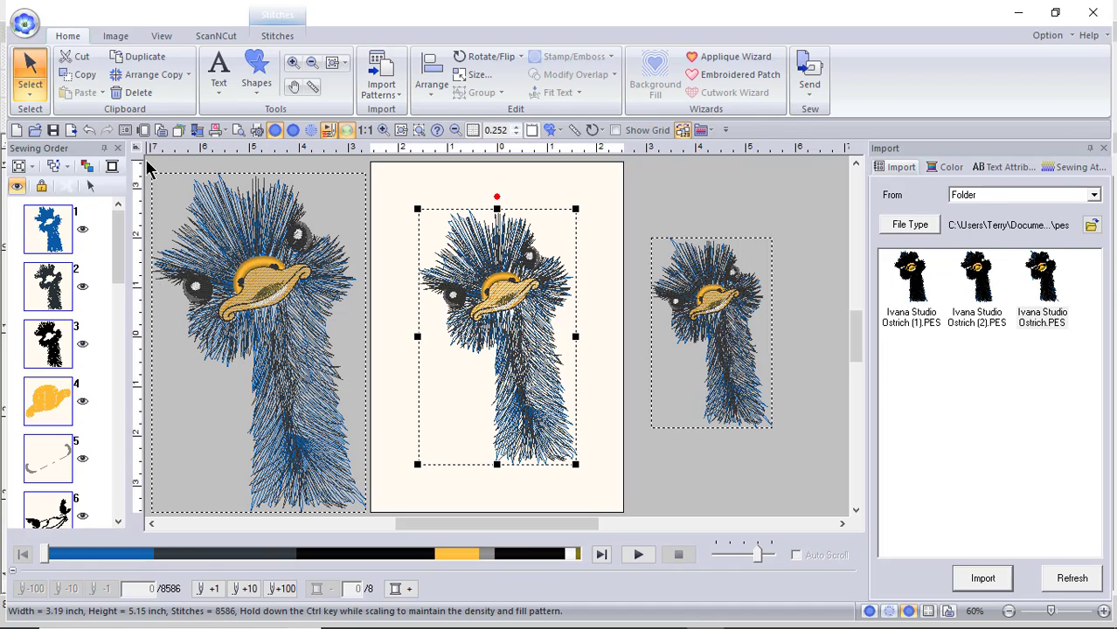
left_click_drag(153, 170, 367, 515)
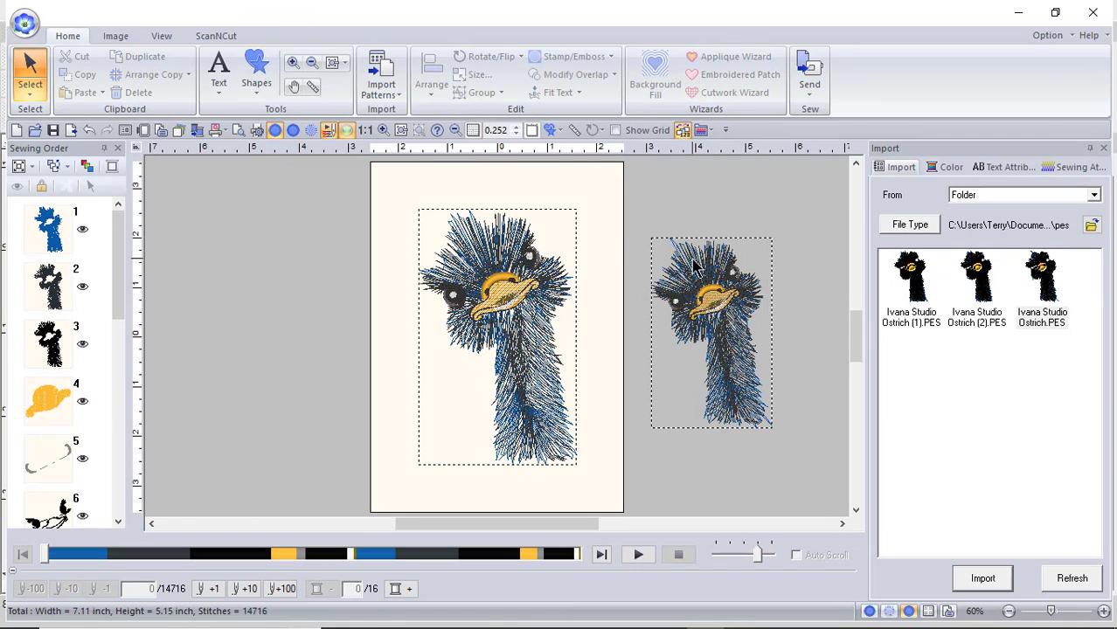
left_click_drag(627, 210, 821, 442)
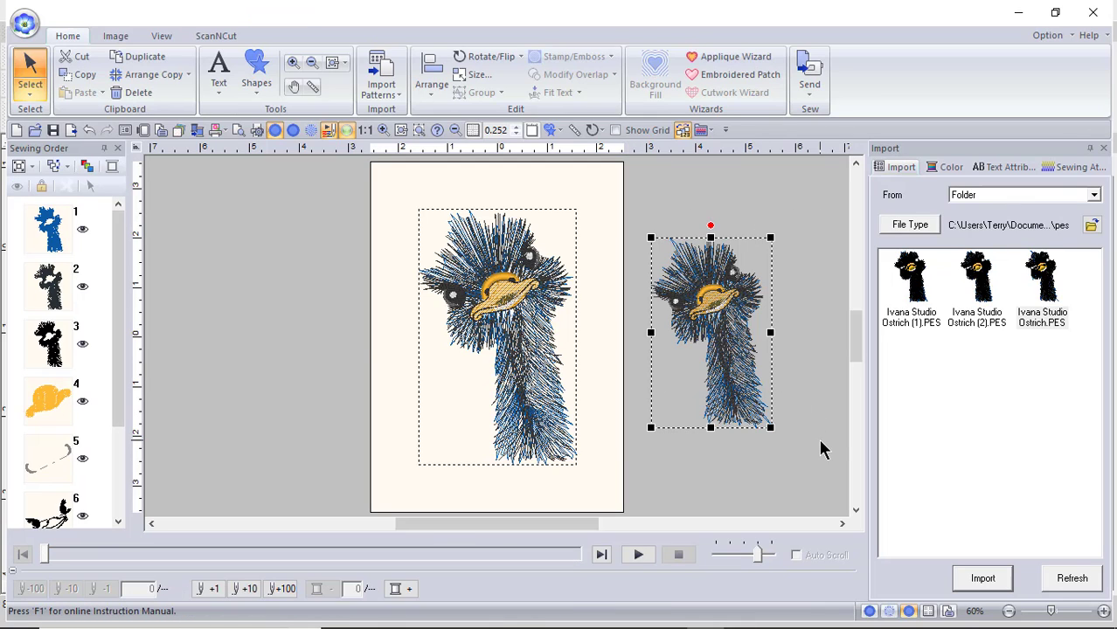
Delete the small ostrich beside the page, then check the Print Preview and close it.
key("Delete")
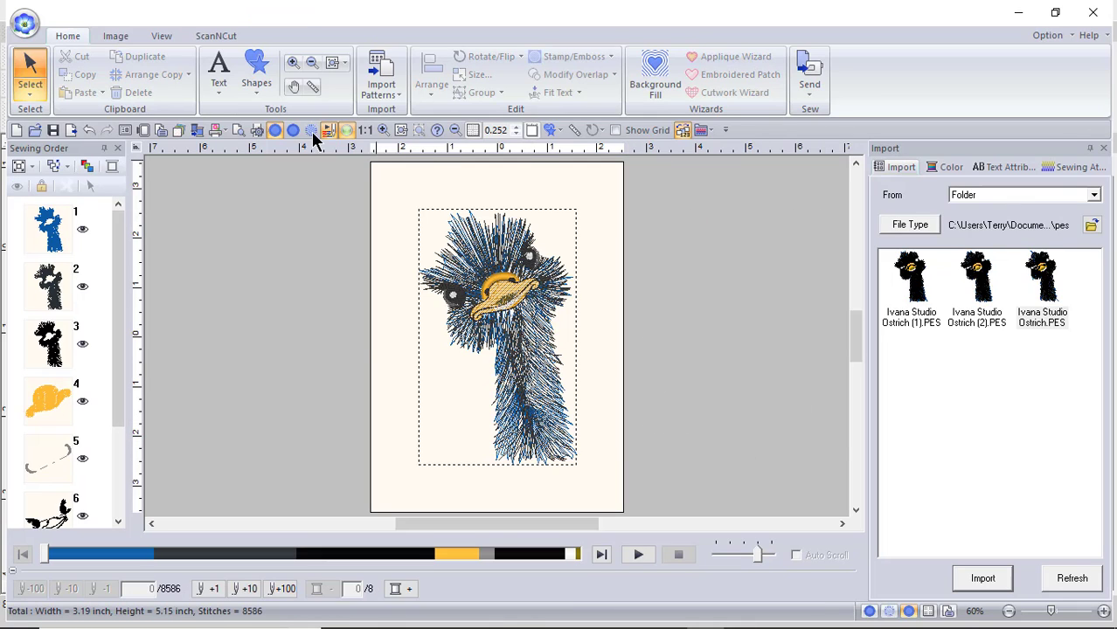
left_click(25, 24)
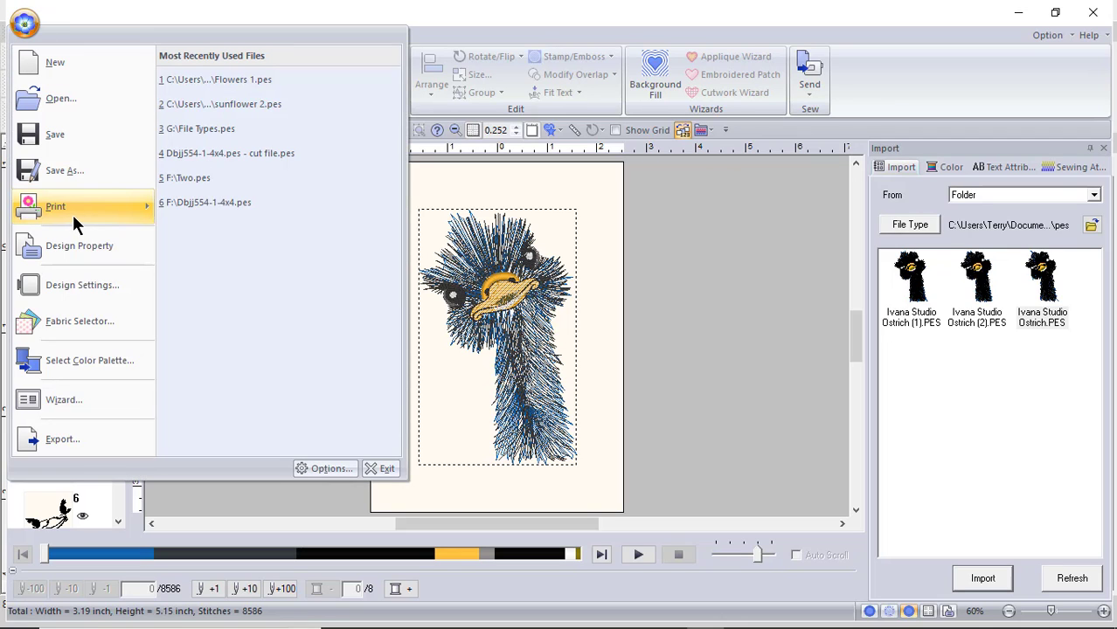
mouse_move(76, 218)
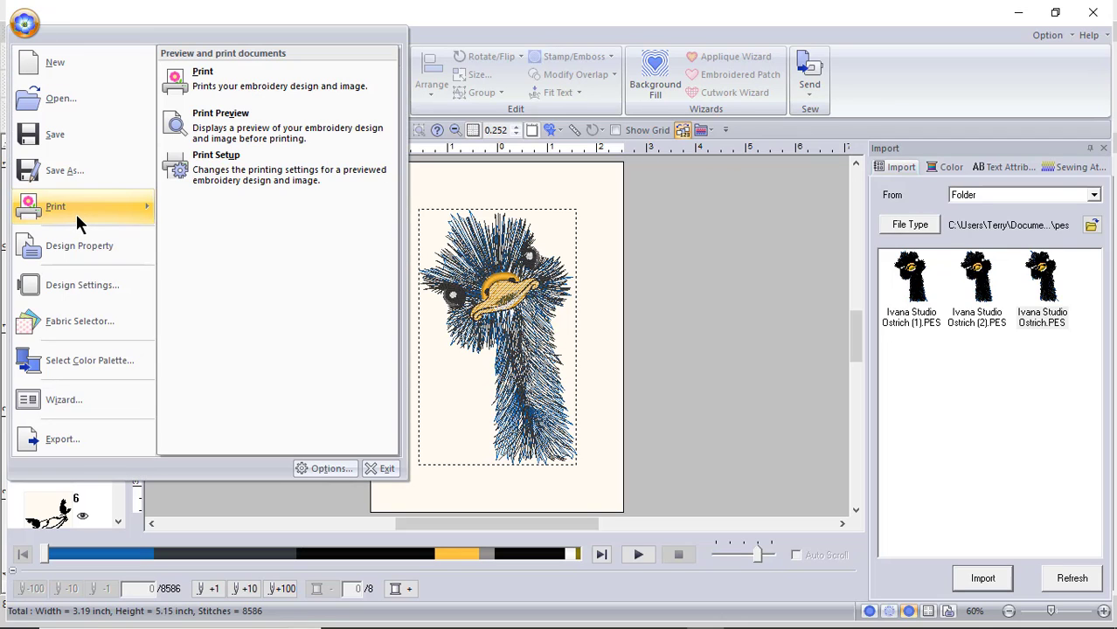
left_click(279, 121)
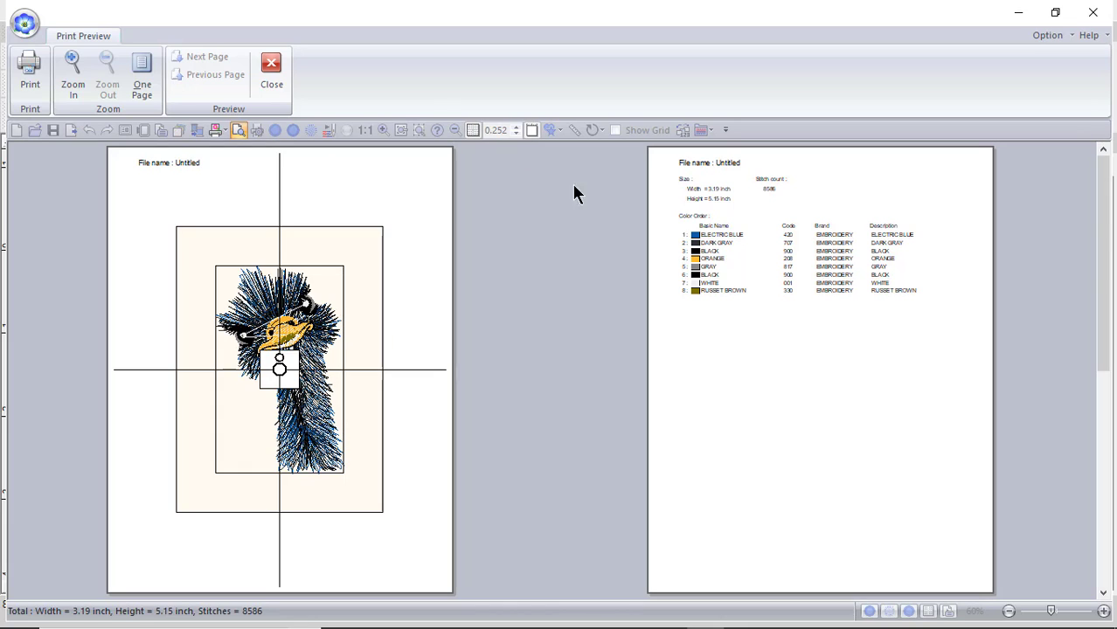
left_click(270, 70)
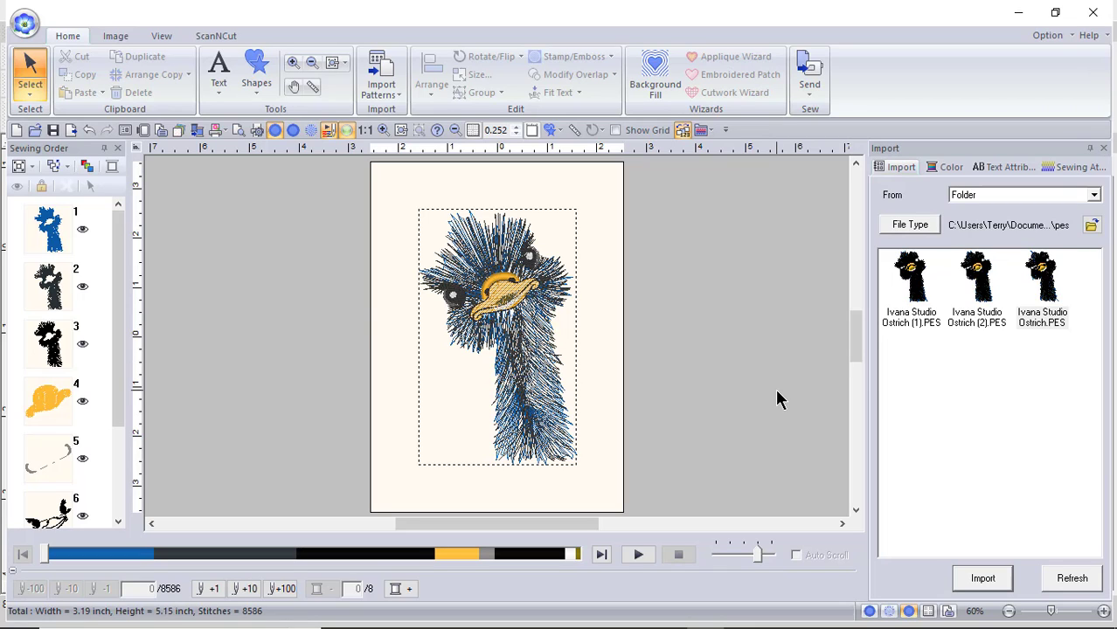
Search 'embrill' to launch Embrilliance, skipping the Serial Number Entry and Missing Serial Number prompts.
mouse_move(748, 622)
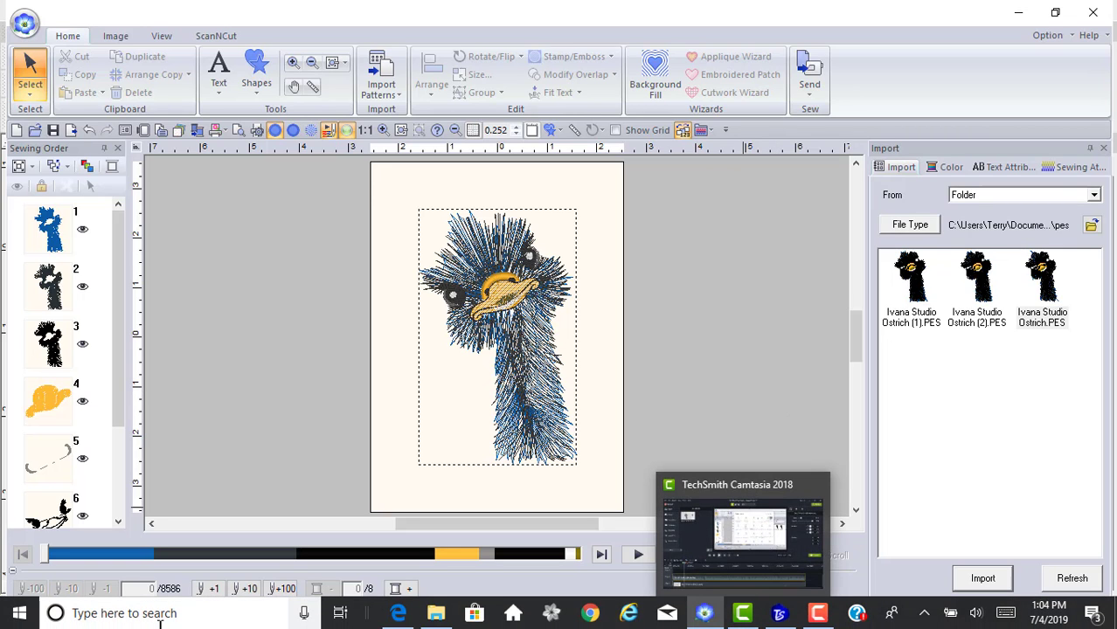
left_click(129, 613)
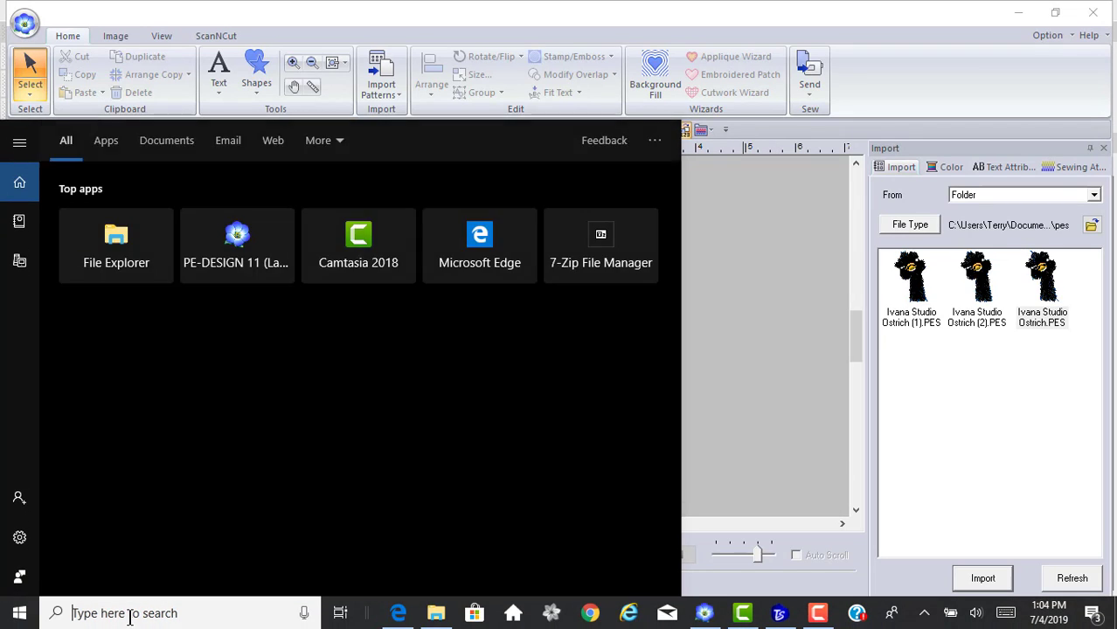
type("embrill")
left_click(155, 224)
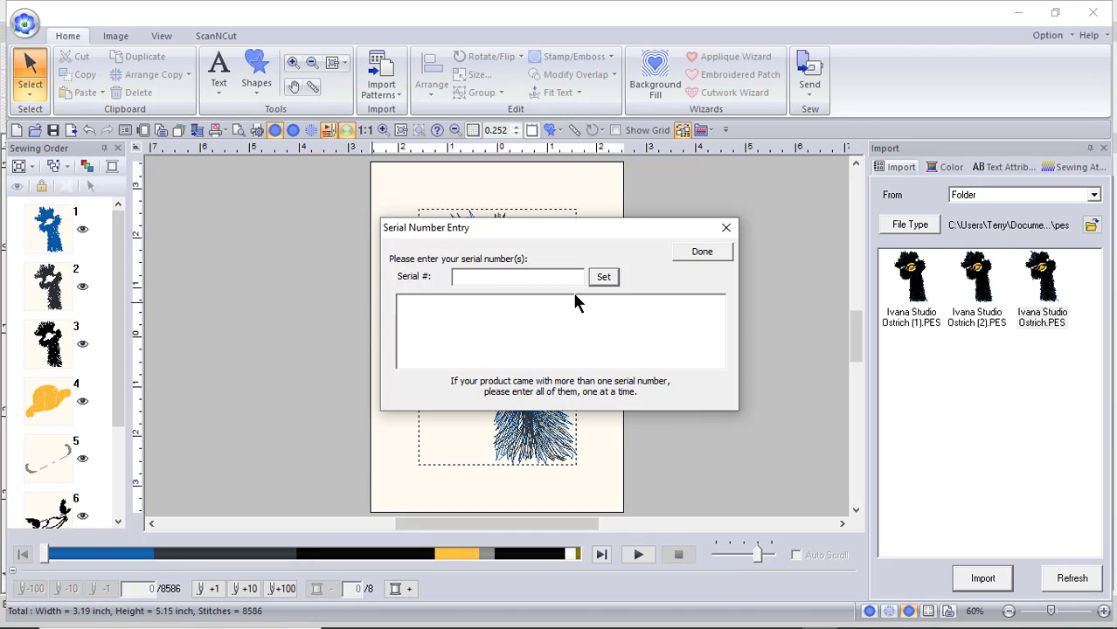
left_click(704, 251)
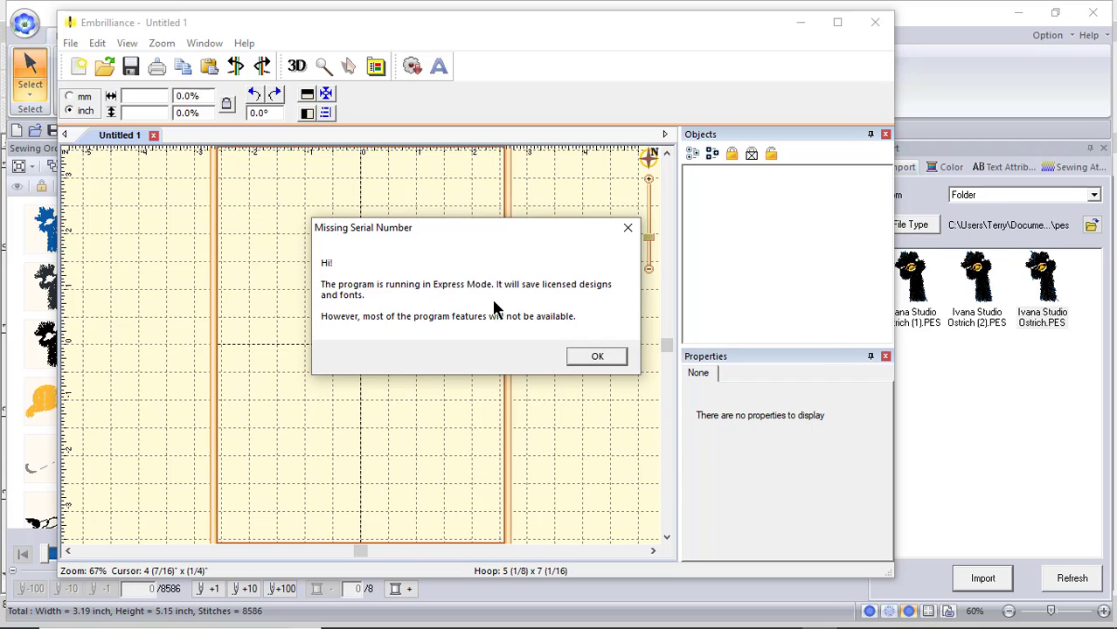
left_click(593, 358)
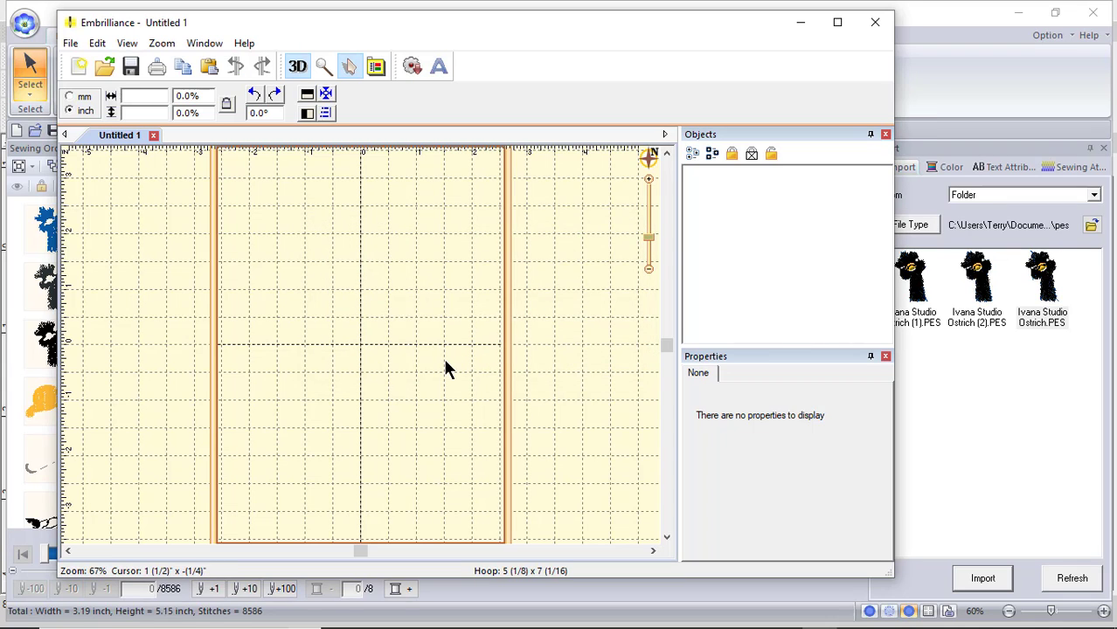
Open Ostrich (2).PES in Embrilliance and switch on 3D realistic thread display.
left_click(70, 43)
left_click(100, 79)
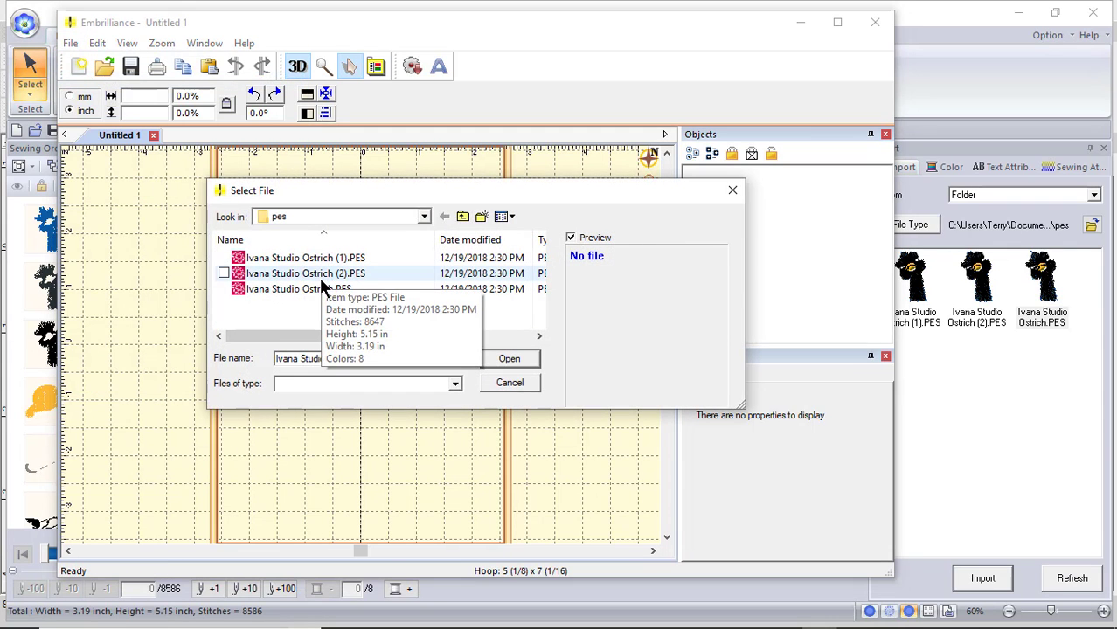
left_click(322, 276)
left_click(507, 358)
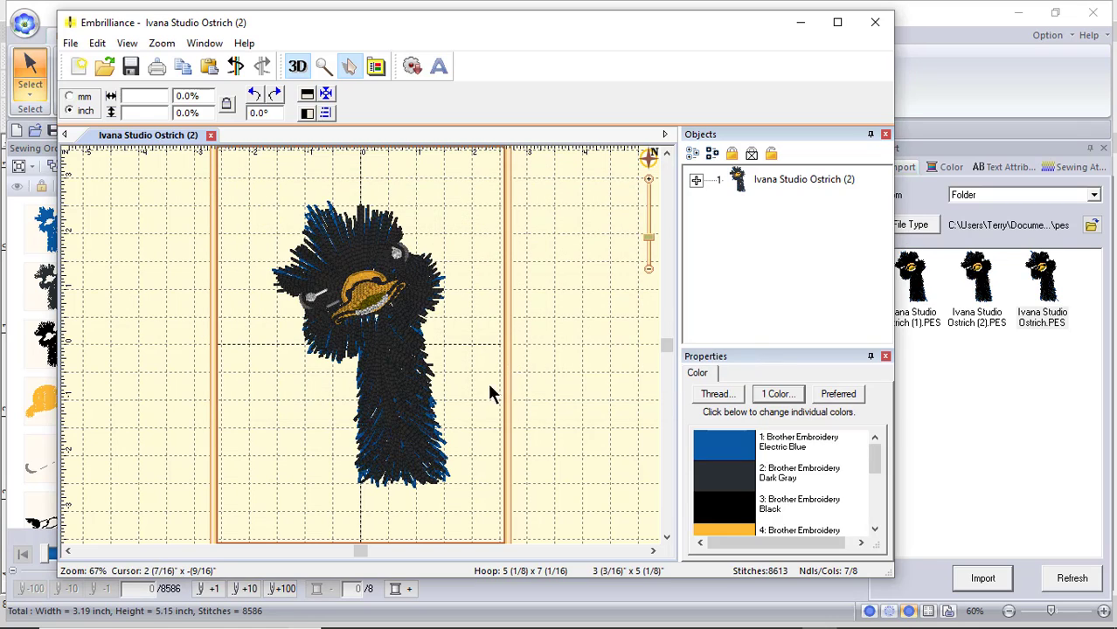
left_click(306, 66)
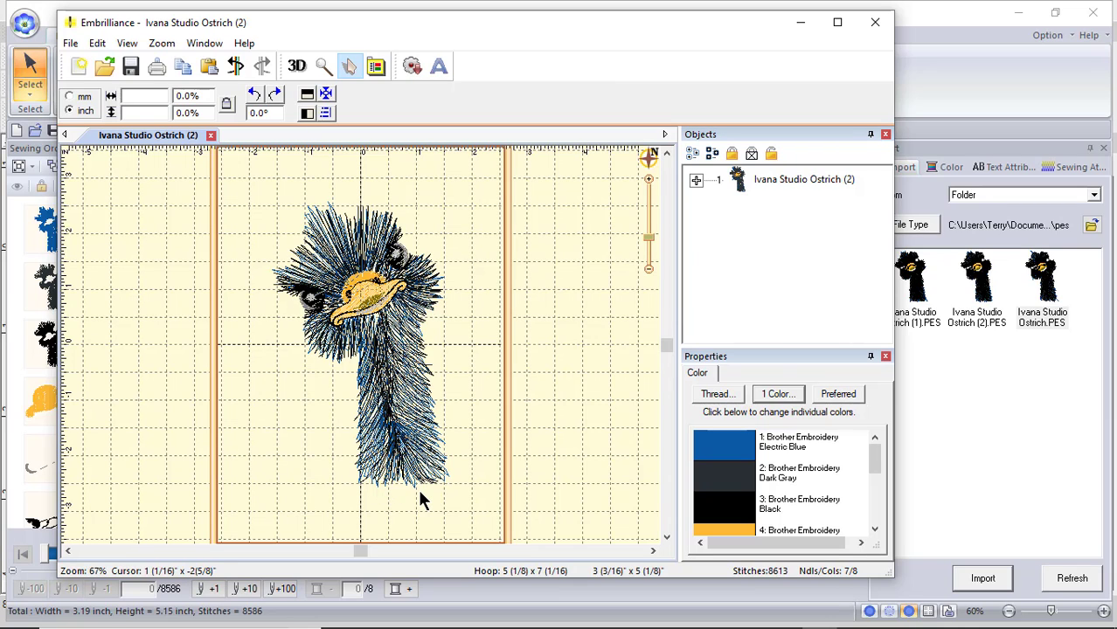
Print the ostrich design on the chosen printer.
left_click(71, 44)
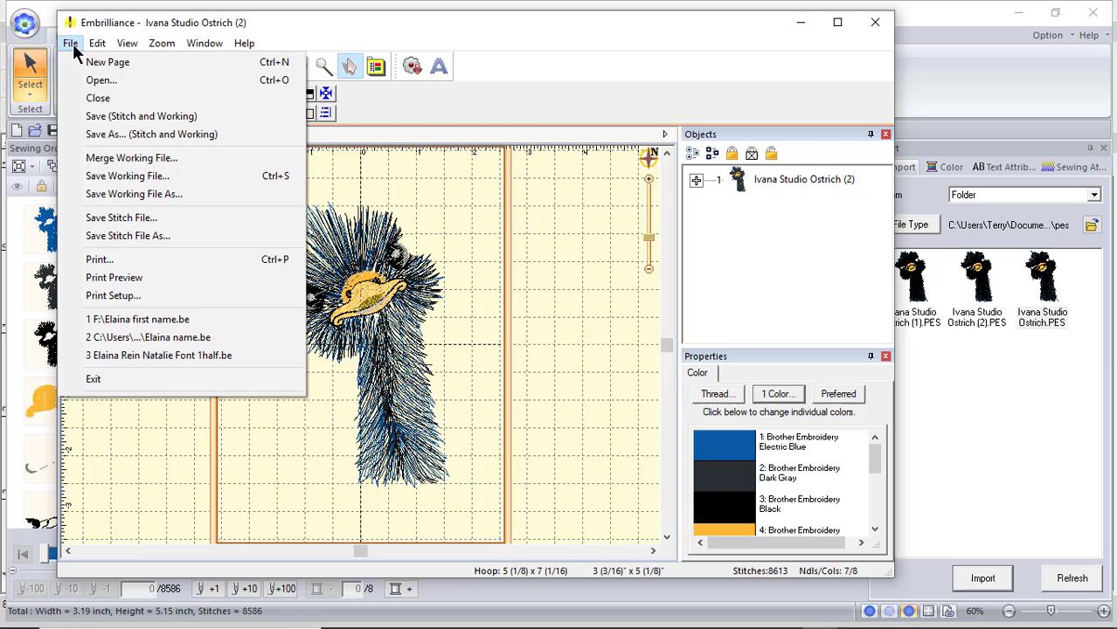
left_click(96, 258)
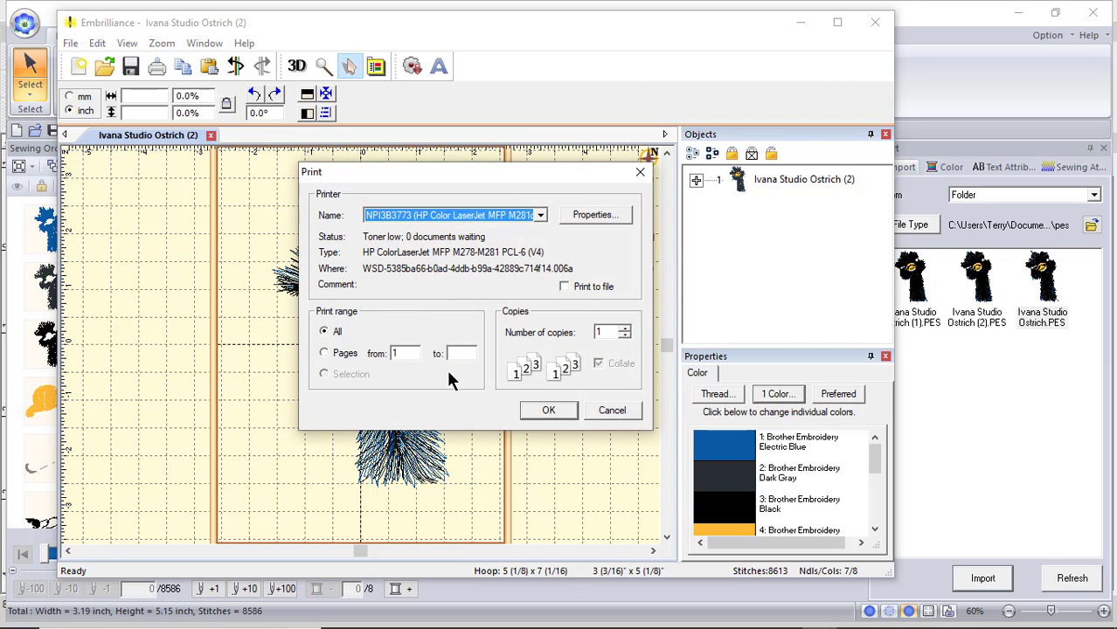
left_click(548, 410)
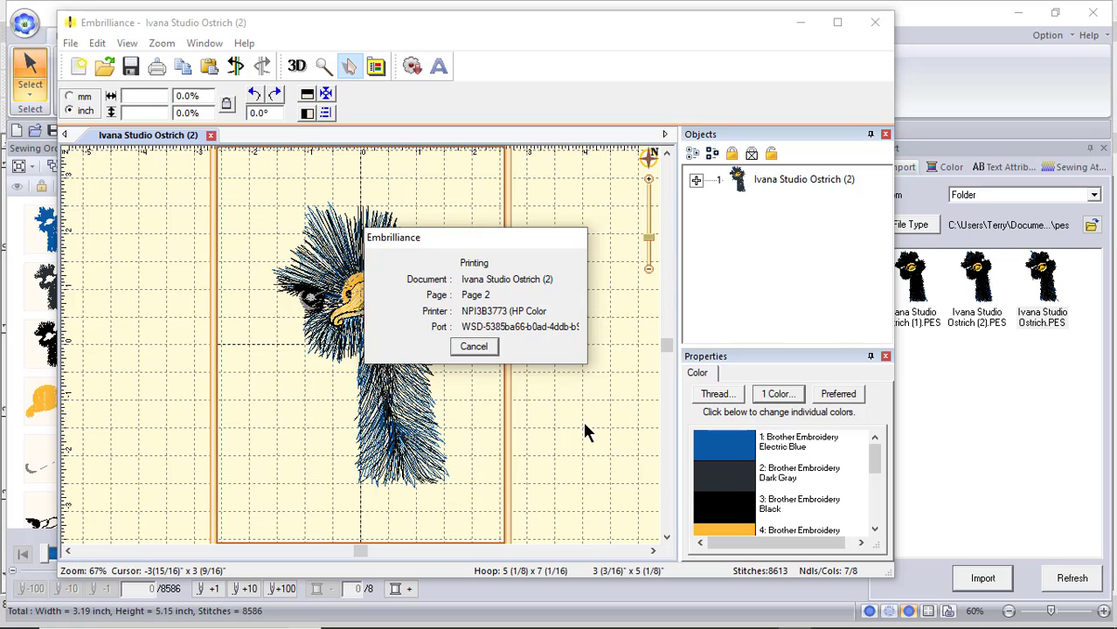
Review the print preview, dismiss the printer cartridge notification, and exit Embrilliance.
left_click(71, 46)
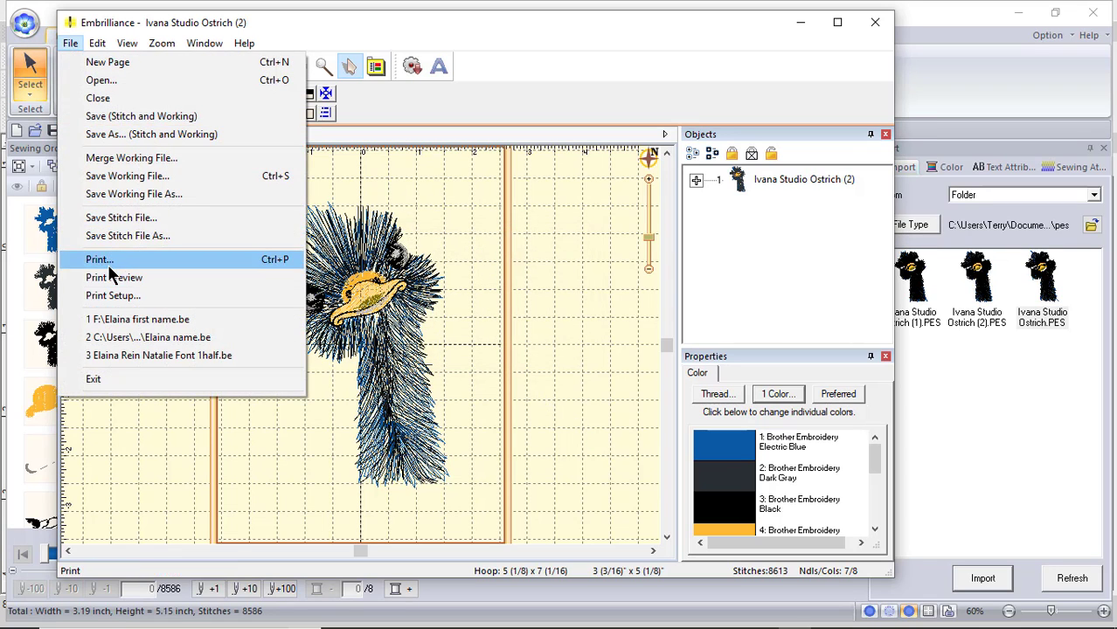
left_click(111, 277)
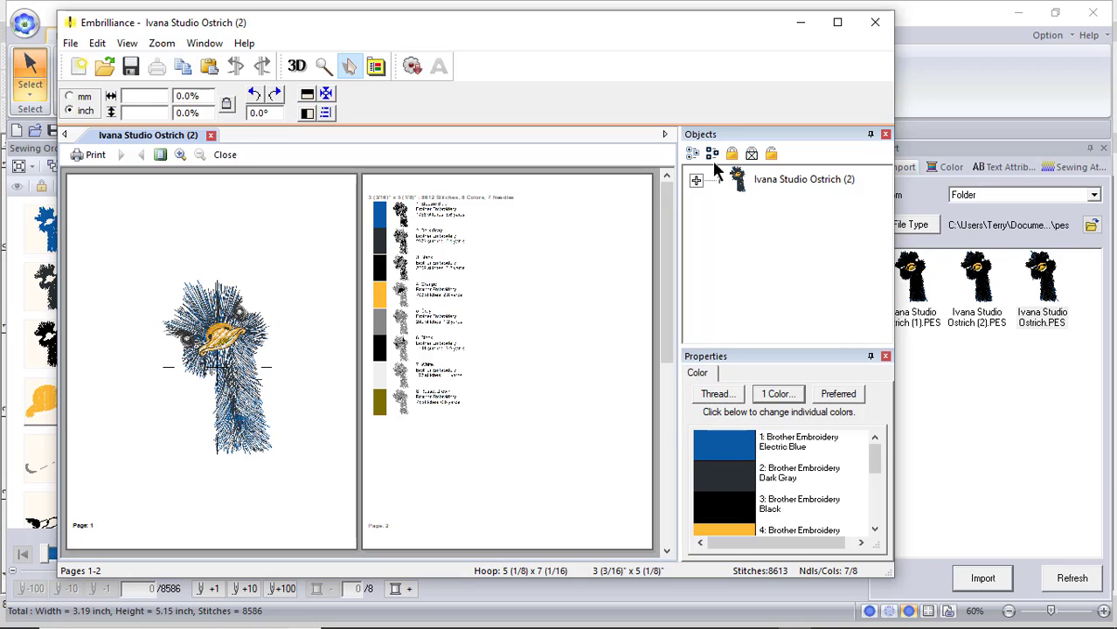
left_click(875, 23)
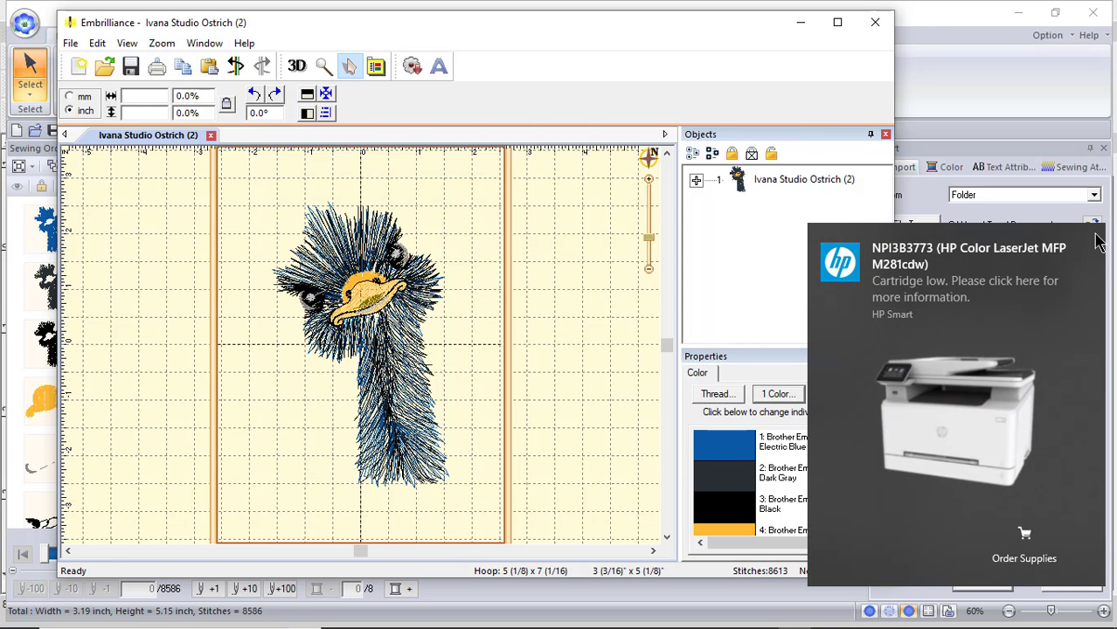
left_click(1094, 238)
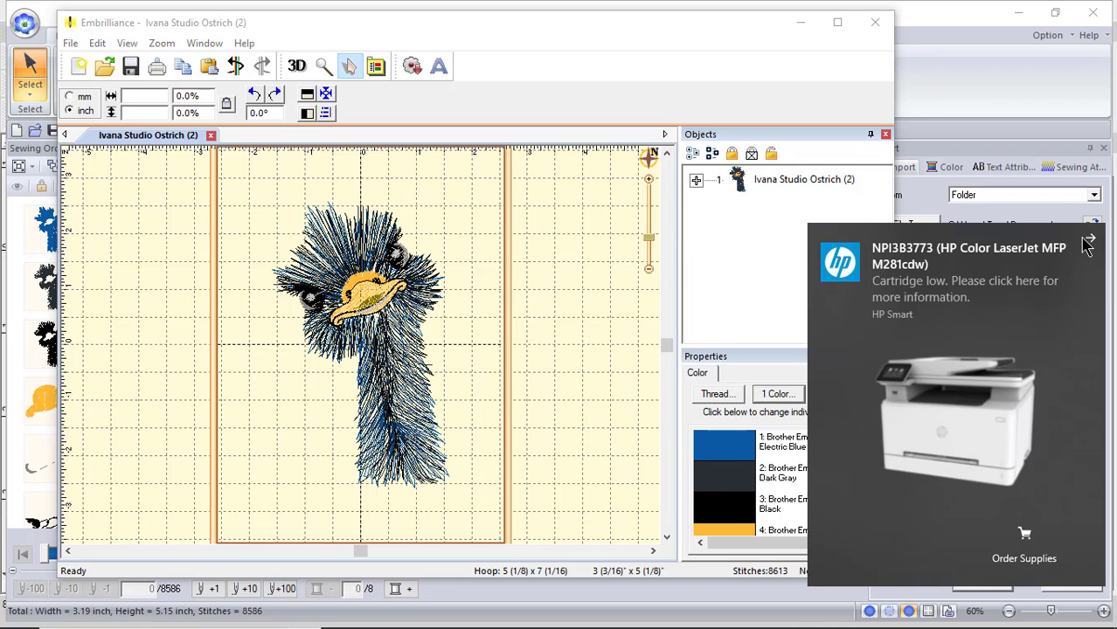
left_click(1094, 240)
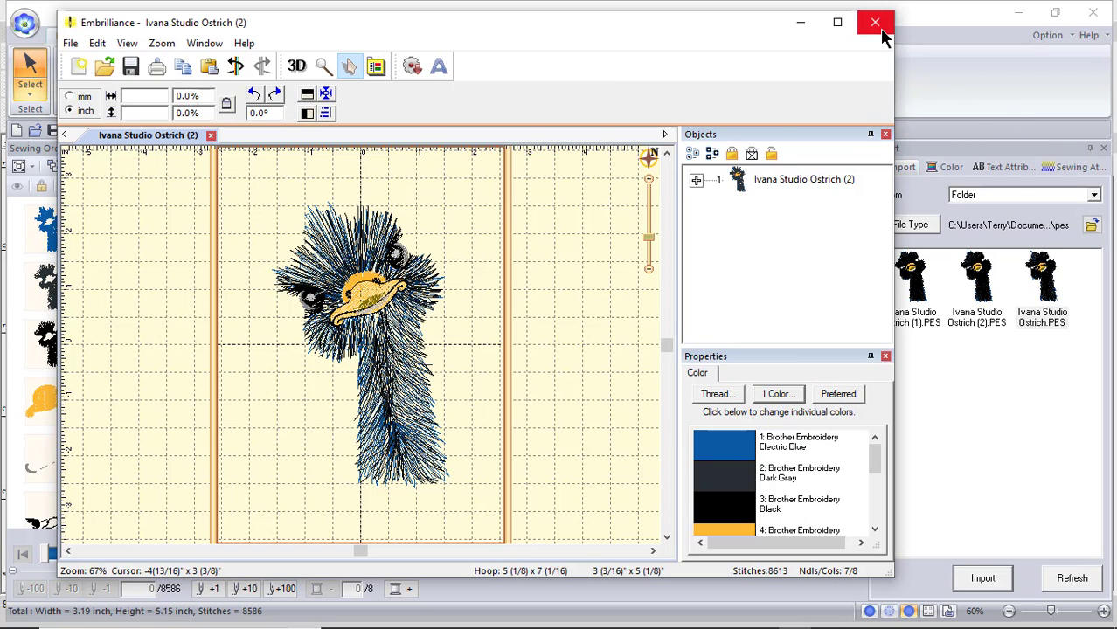
left_click(880, 33)
Bring Edge forward, dismiss the HP notification, and scroll to the TrueSizer Web, Desktop and Pro comparison.
mouse_move(752, 622)
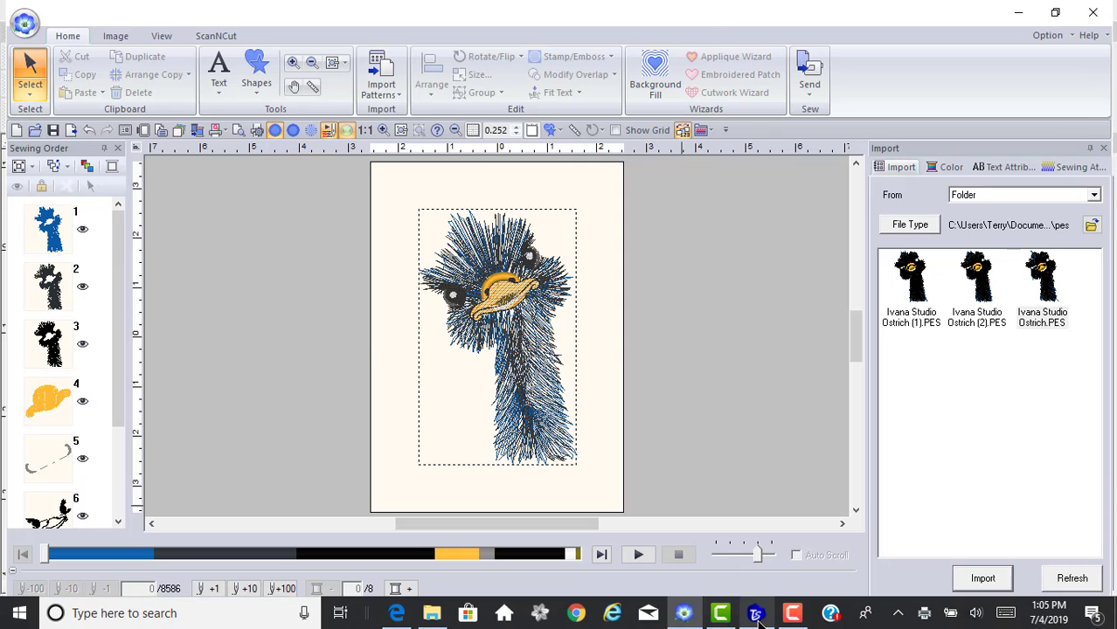
left_click(397, 612)
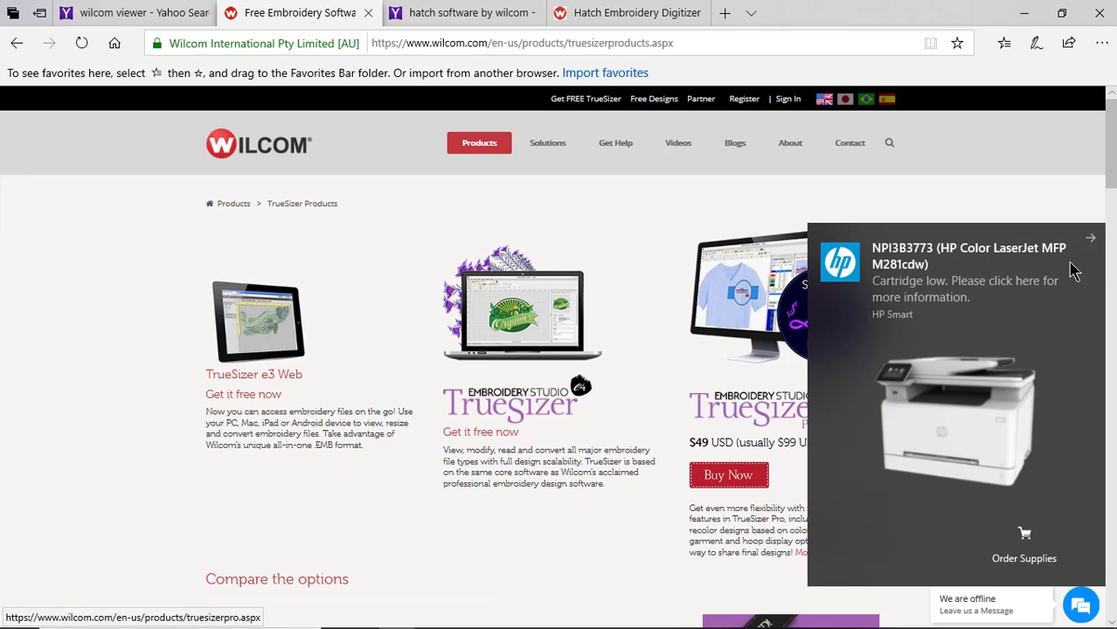
left_click(1090, 238)
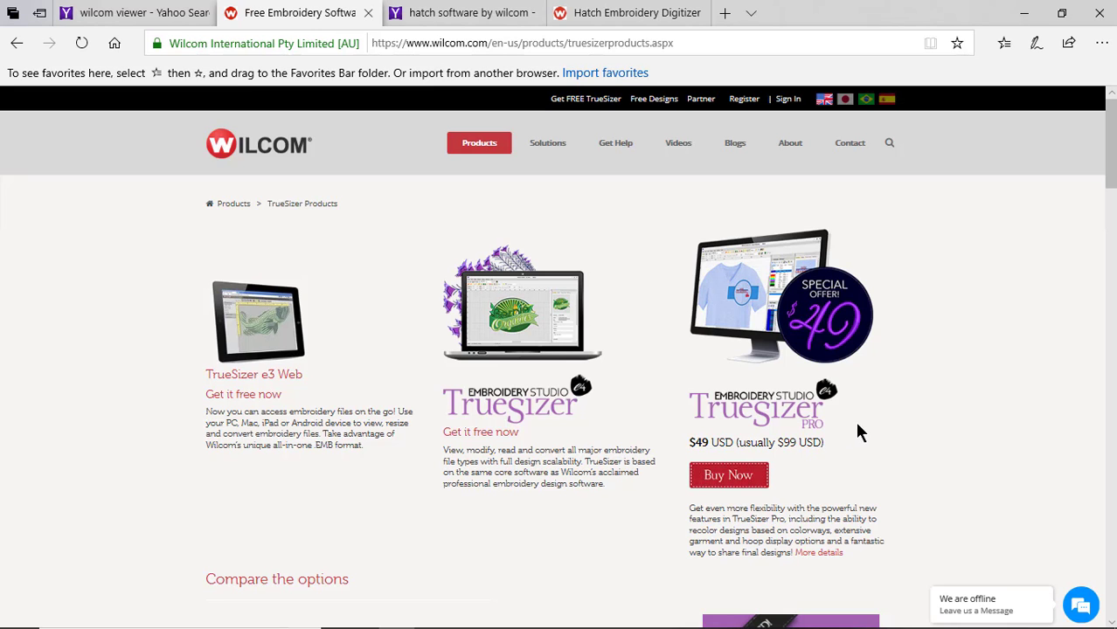
scroll(524, 452, "down", 1)
scroll(523, 450, "down", 5)
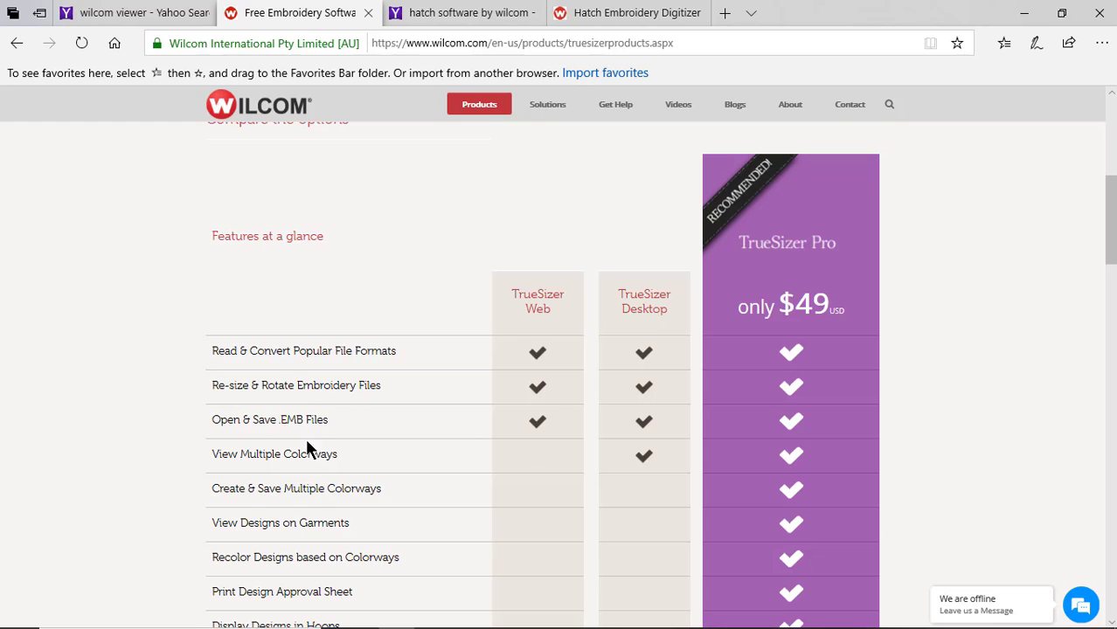
scroll(602, 398, "down", 2)
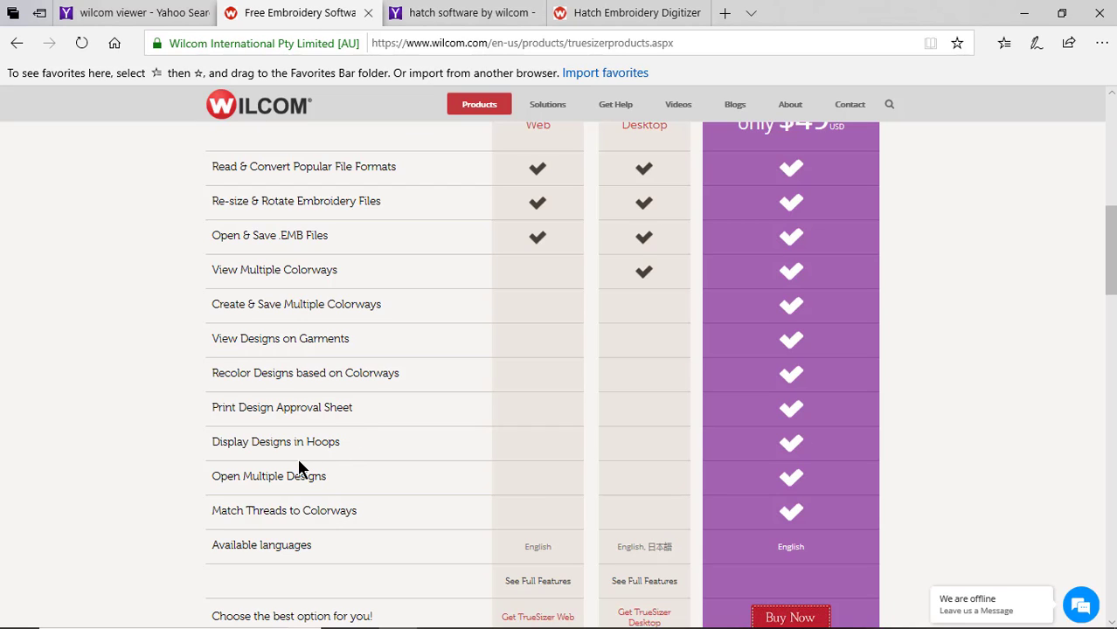
scroll(300, 468, "up", 1)
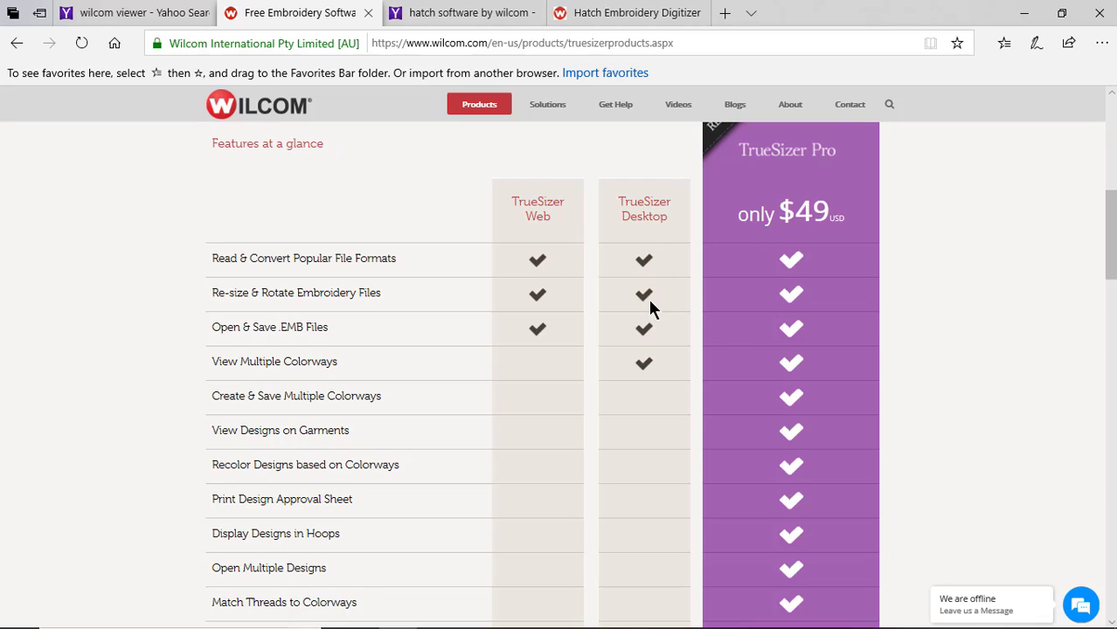
Switch to TrueSizer's Ostrich (2) design and bring up its Production Worksheet print preview.
mouse_move(737, 618)
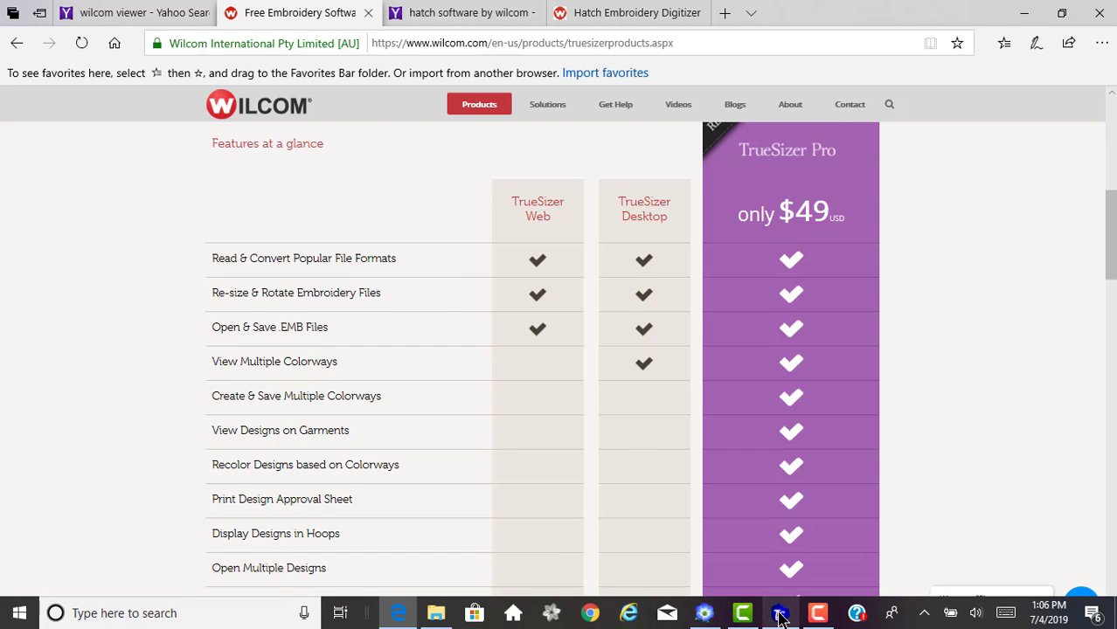
left_click(742, 615)
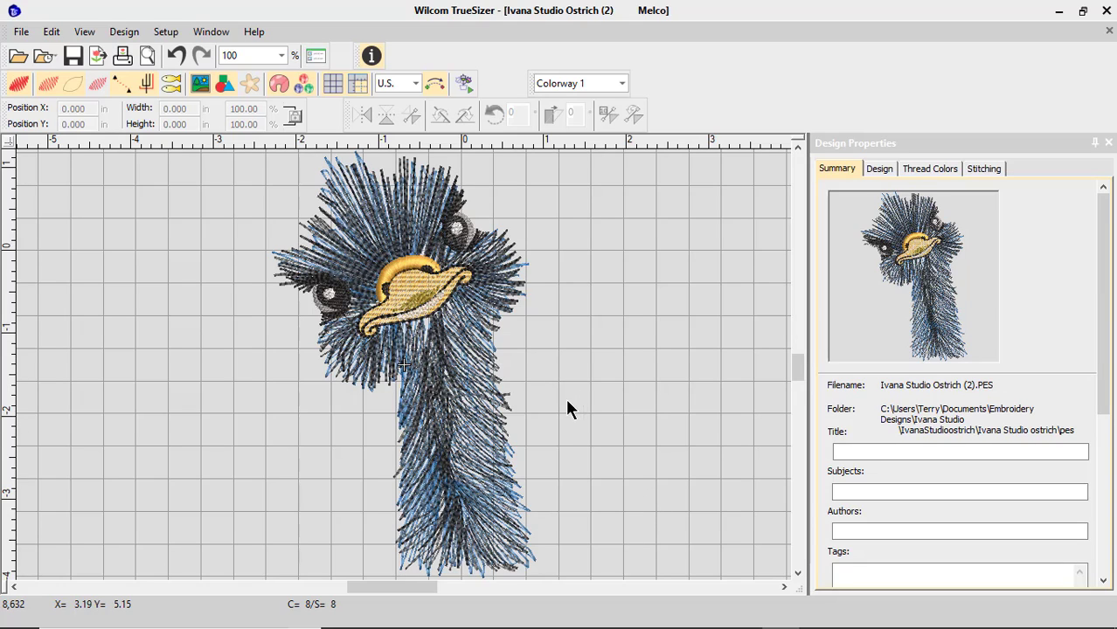
left_click(21, 34)
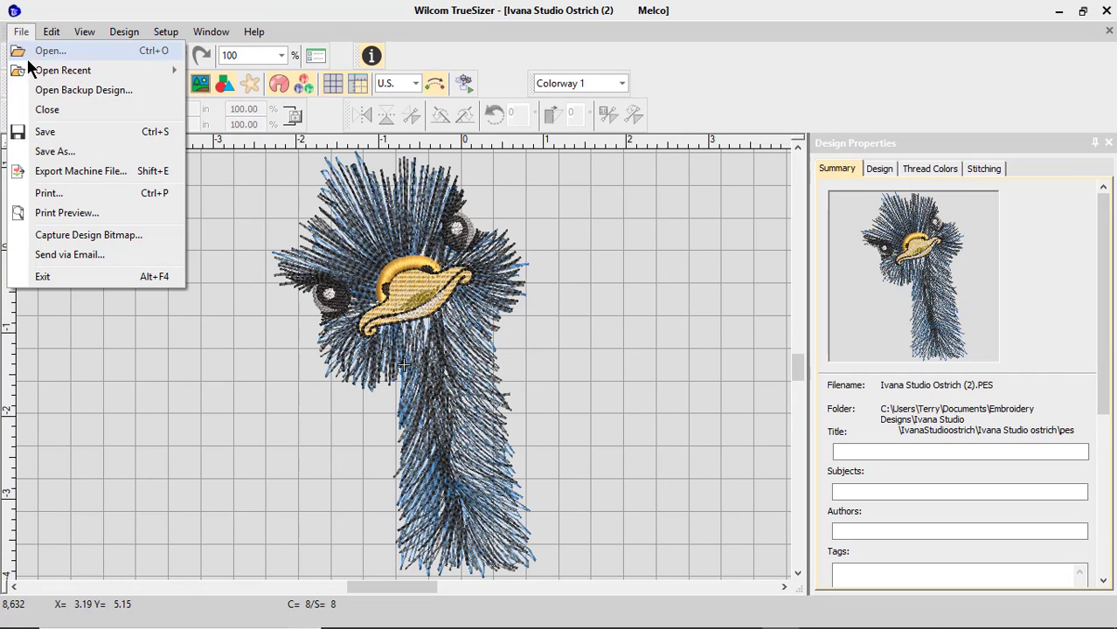
key("Escape")
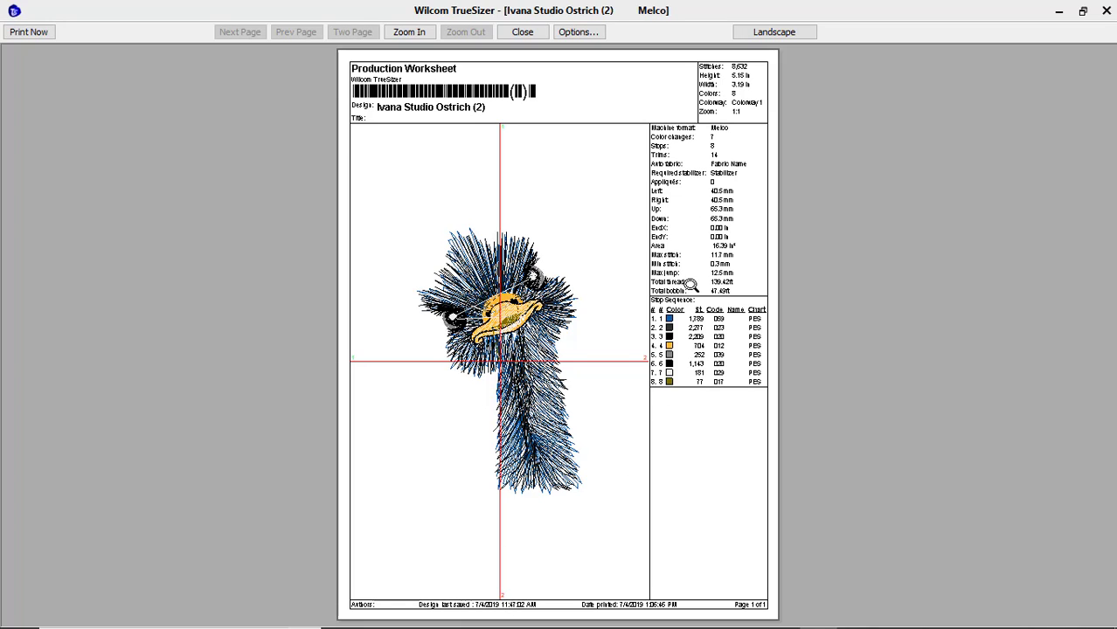
left_click(522, 33)
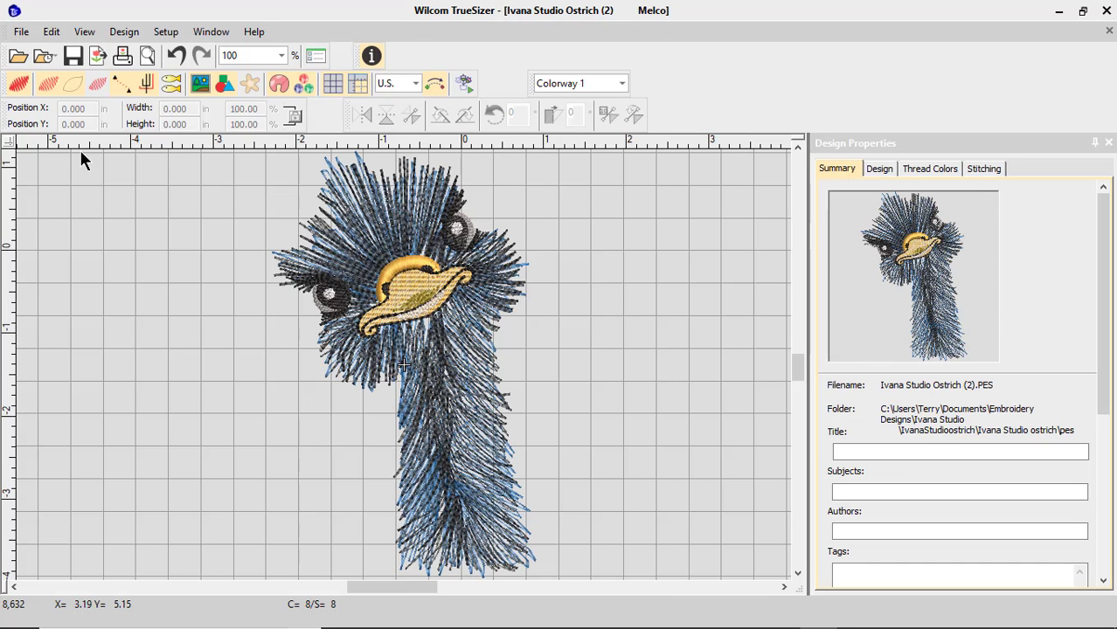
left_click(21, 32)
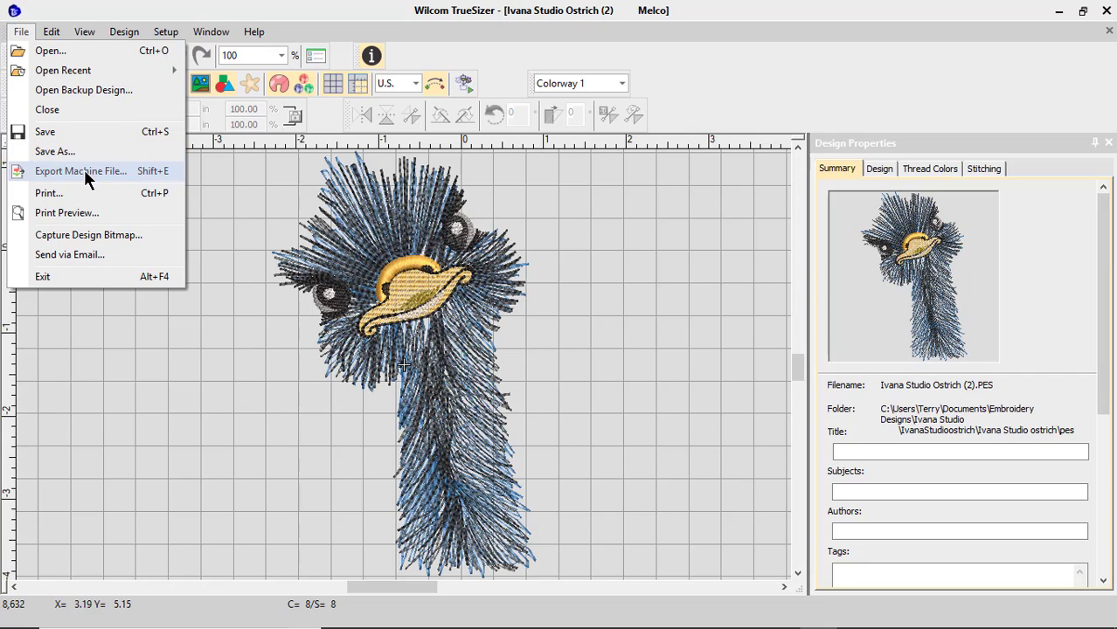
left_click(84, 170)
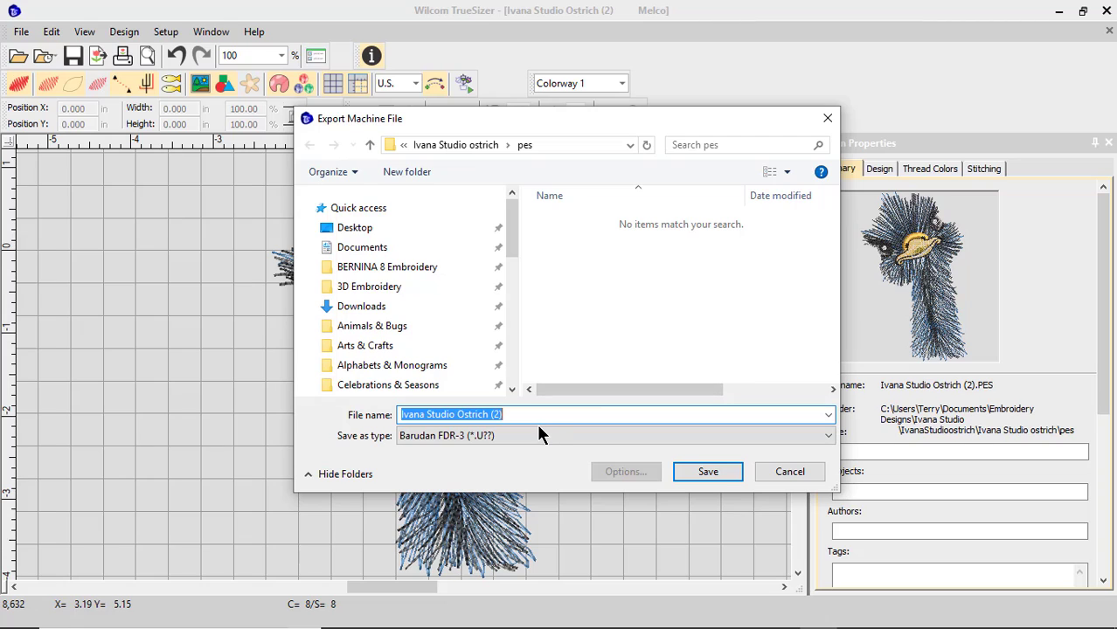
left_click(826, 437)
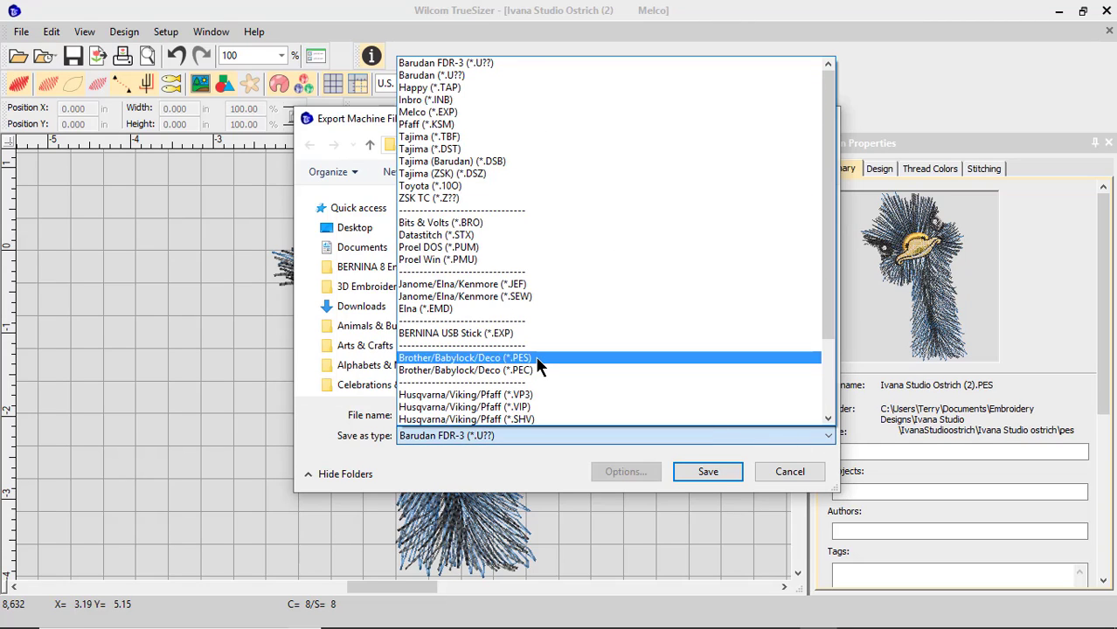
scroll(535, 360, "down", 3)
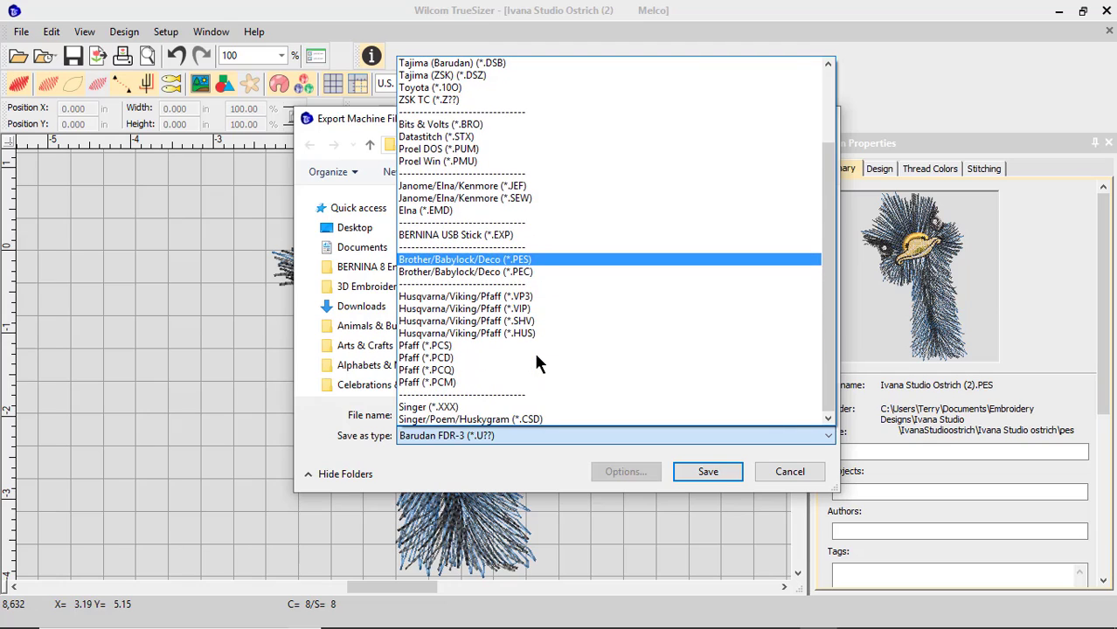
scroll(535, 361, "up", 2)
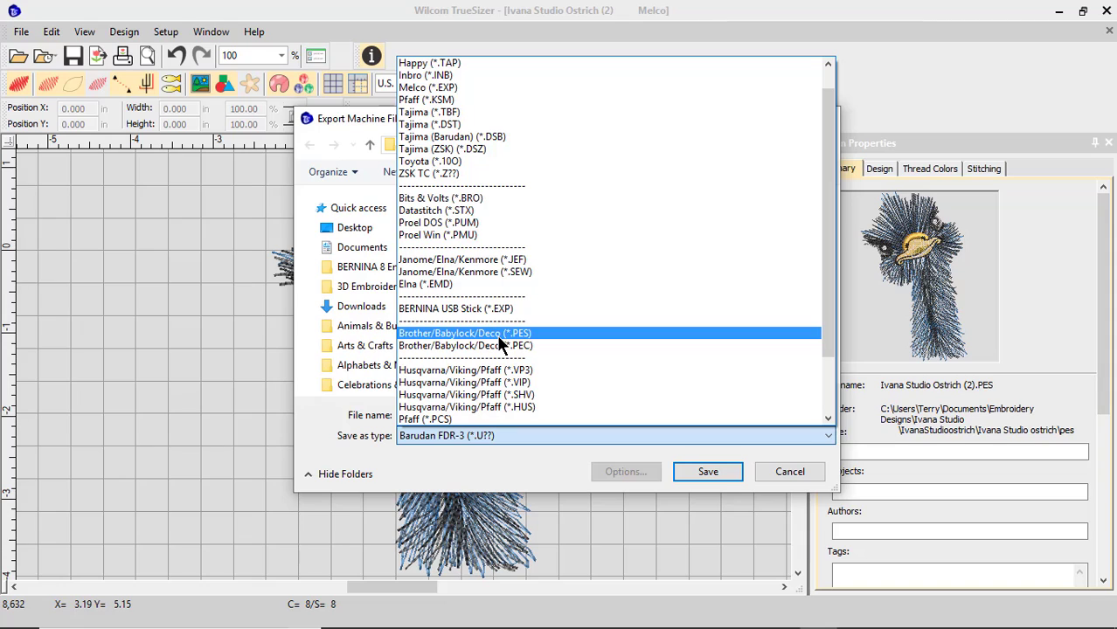
left_click(138, 202)
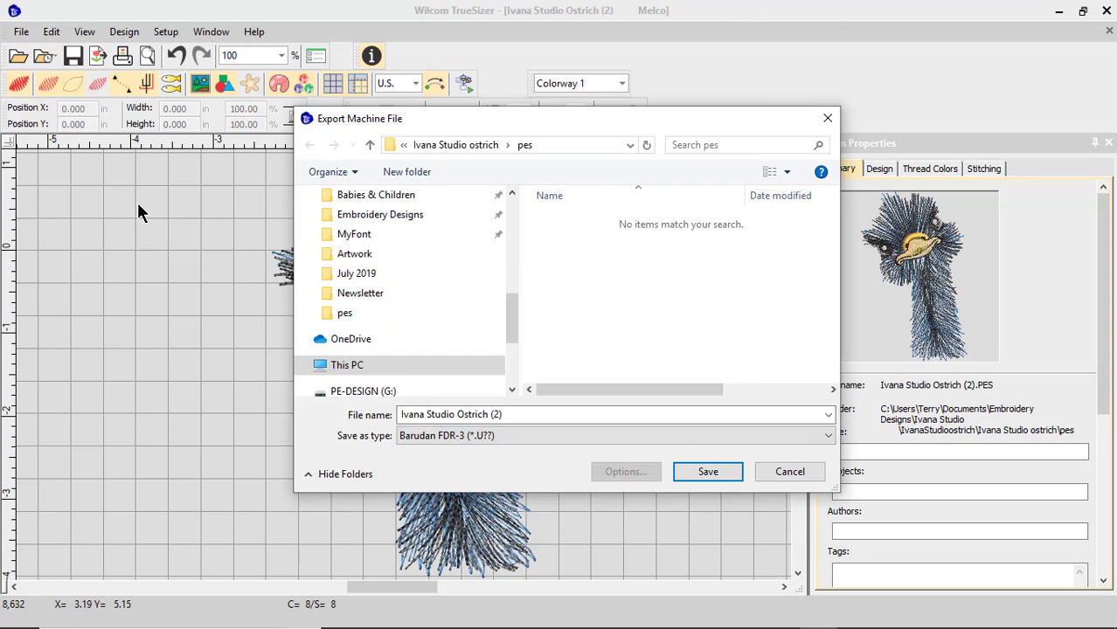
key("Escape")
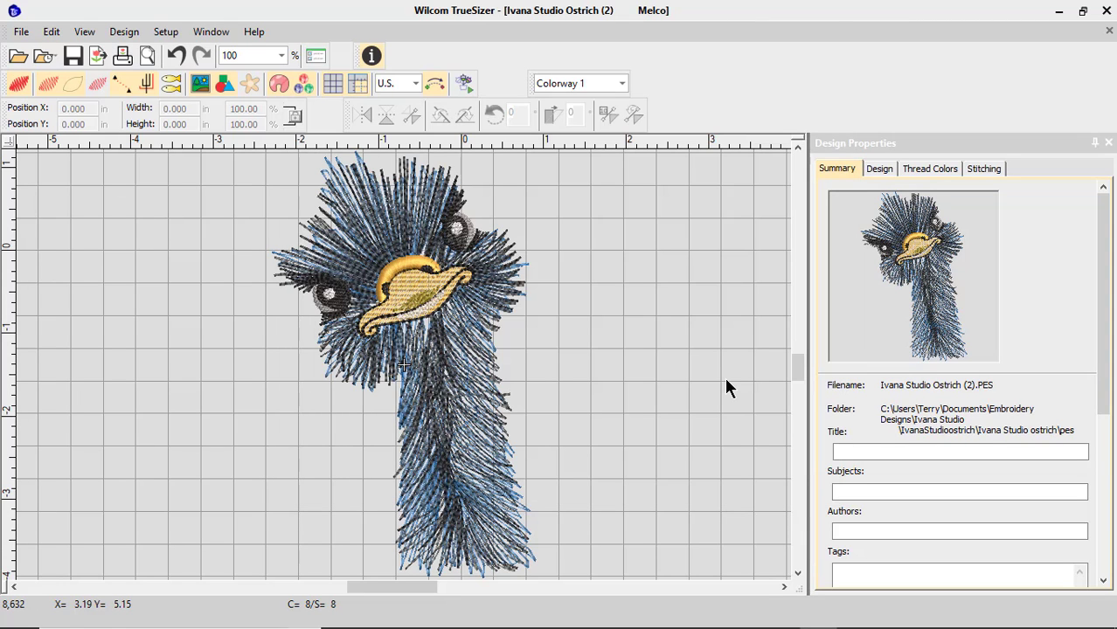